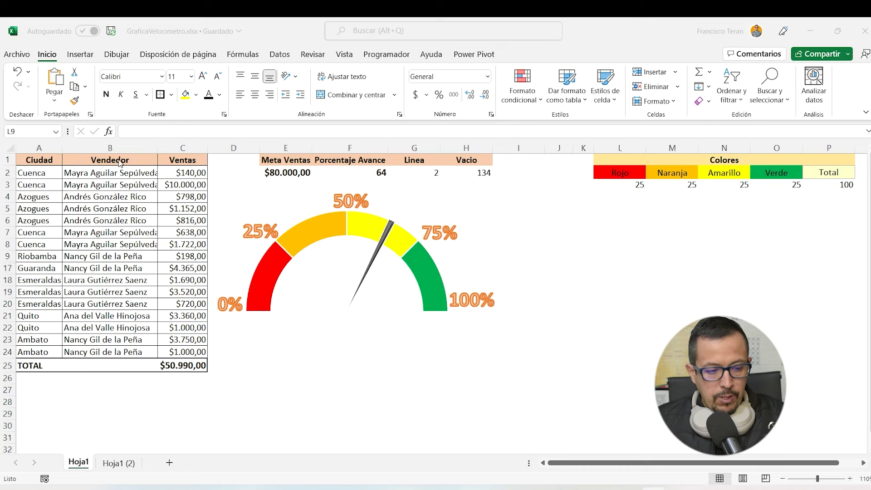
Enter a new sales value of $10.000,00 in cell C4
mouse_move(35, 166)
left_mouse_down()
mouse_move(190, 227)
mouse_move(190, 268)
left_mouse_up()
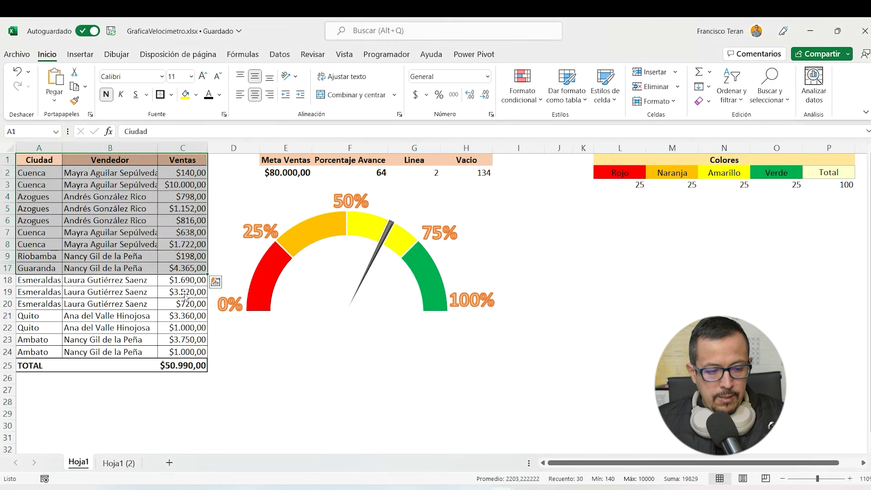
left_click(170, 222)
left_click(102, 313)
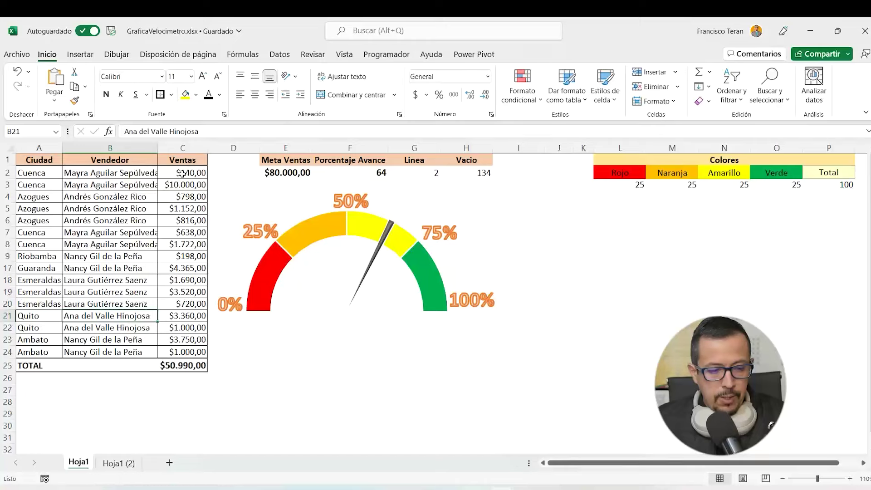
left_click(186, 176)
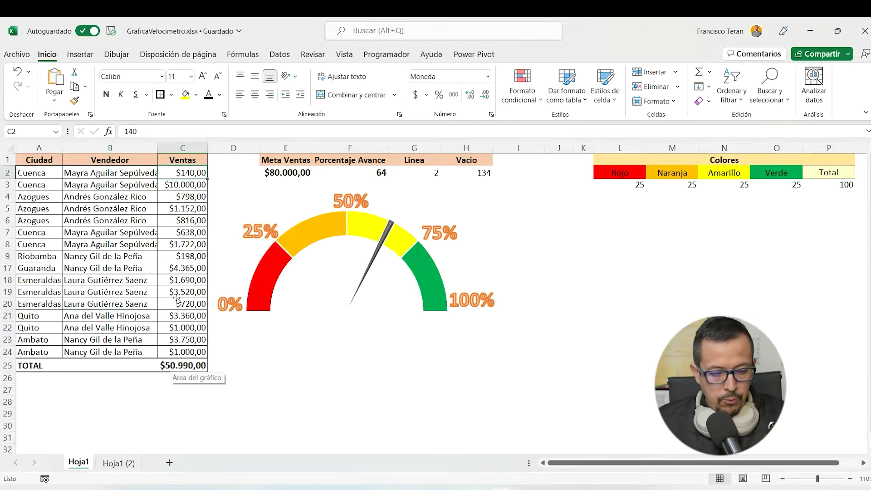
key("Down")
key("Down")
key("Down")
key("Down")
key("Down")
key("Down")
key("Down")
key("Down")
key("Down")
key("Up")
key("Up")
key("Up")
key("Up")
key("Up")
key("Up")
key("Up")
key("Down")
key("Down")
key("Down")
type("100")
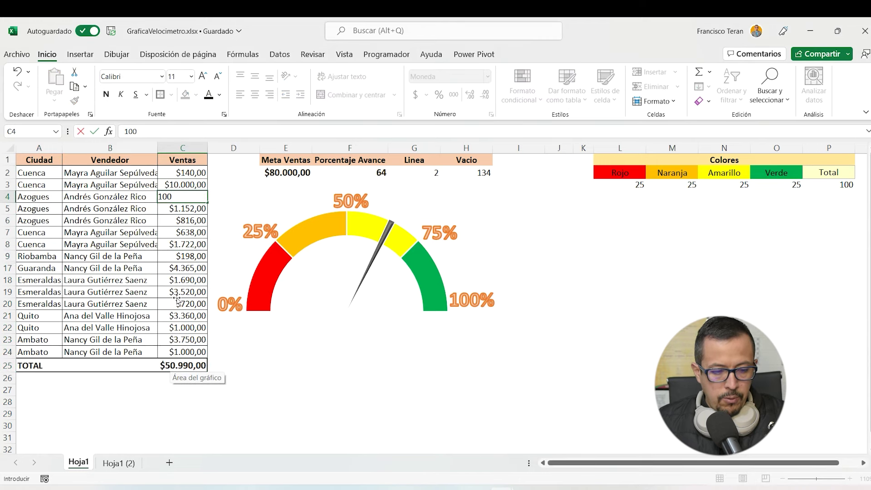
key("Return")
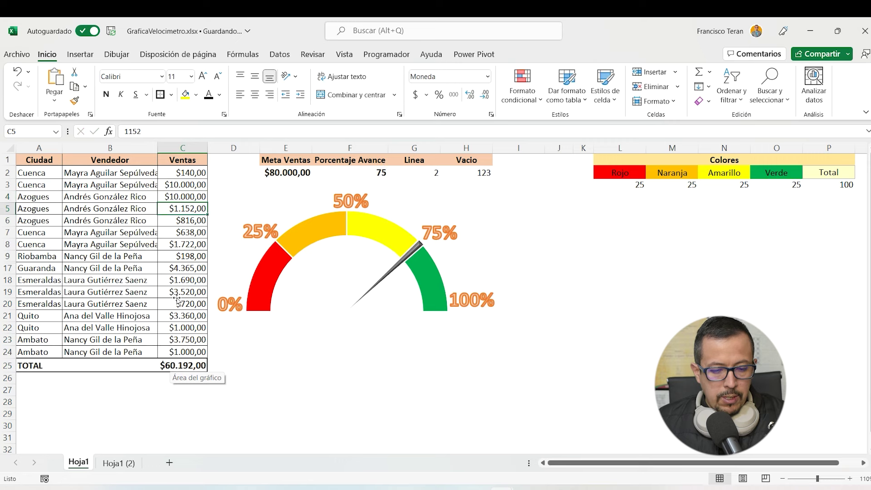
mouse_move(415, 262)
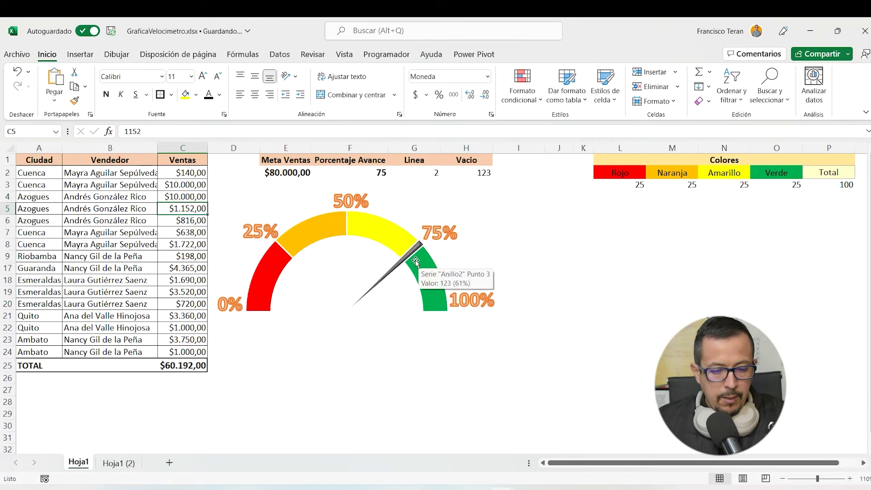
Zero the sales in C17, C19, C21 and C23, dropping the total to $45.197,00
key("Down")
key("Down")
key("Down")
key("Down")
key("Down")
type("0")
key("Down")
key("Down")
type("0")
key("Down")
type("0")
key("Escape")
key("Down")
type("0")
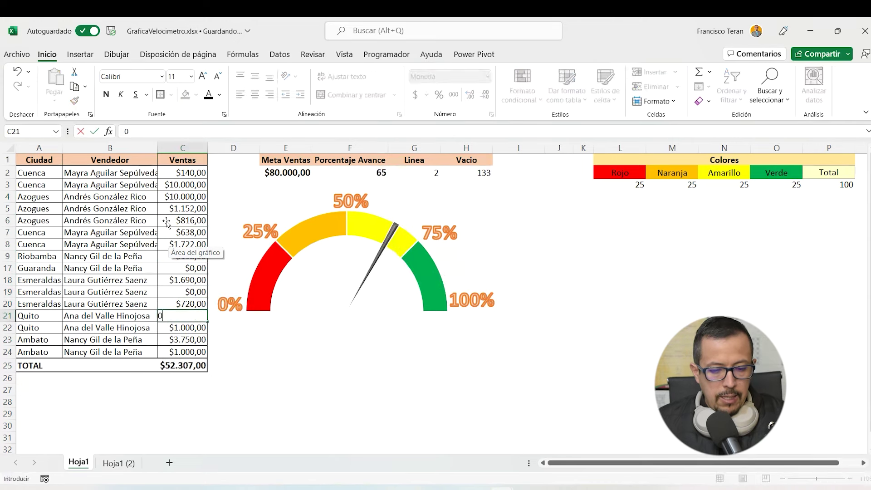
key("Tab")
key("Down")
key("Down")
key("Left")
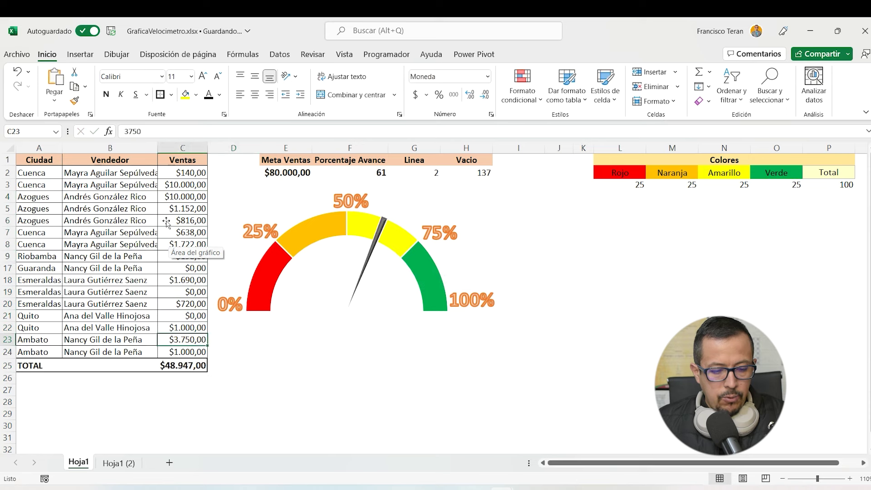
type("0")
key("Up")
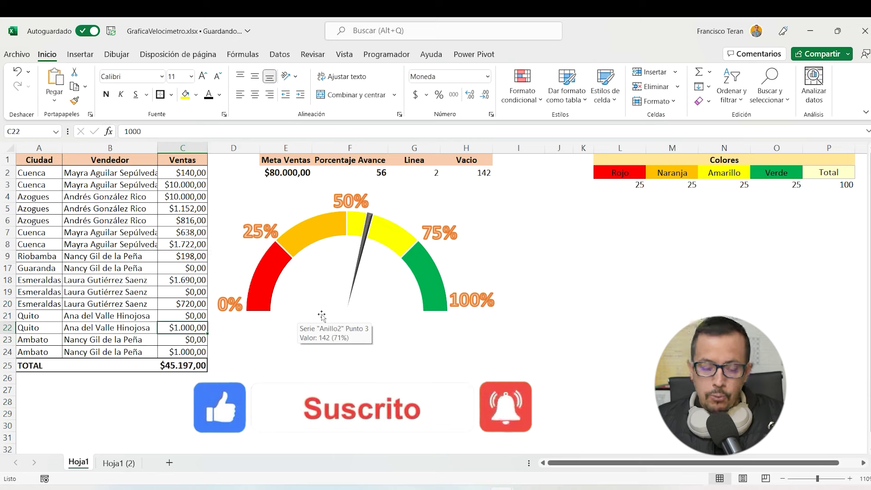
Switch to the Hoja1 (2) sheet and select its sales table
left_click(119, 463)
left_click(285, 315)
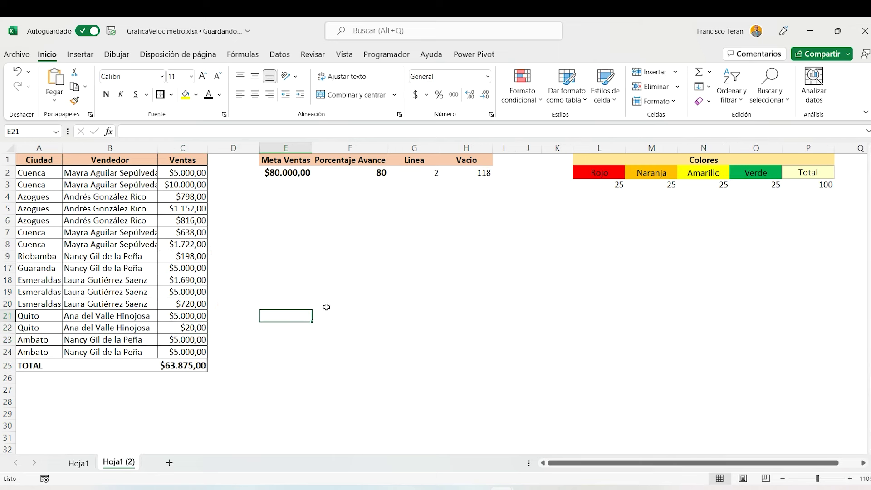
left_click(343, 277)
left_click(349, 256)
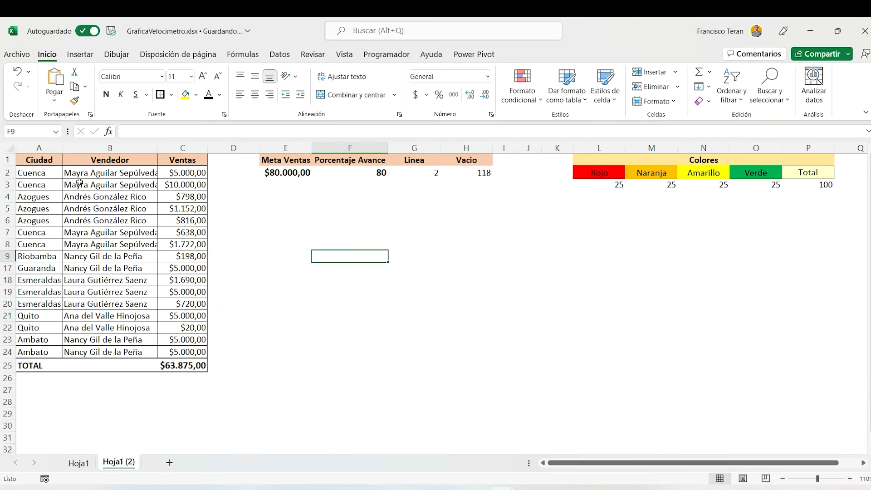
left_click_drag(48, 160, 205, 365)
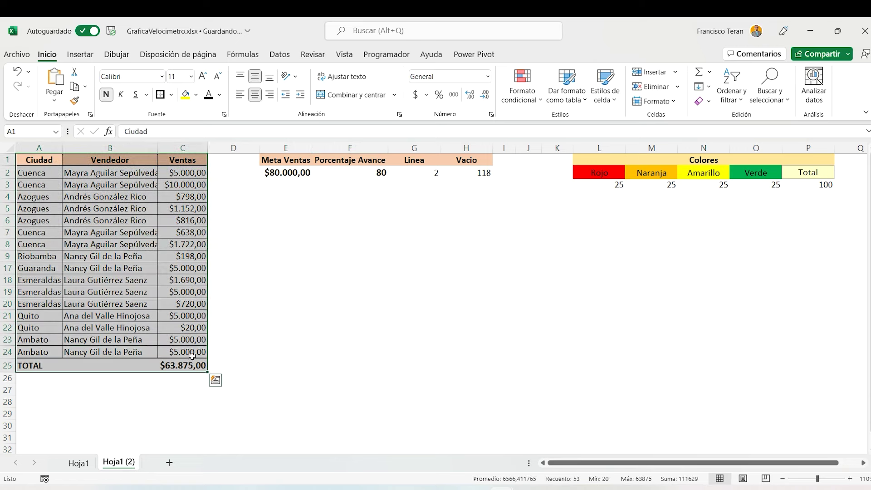
left_click(186, 200)
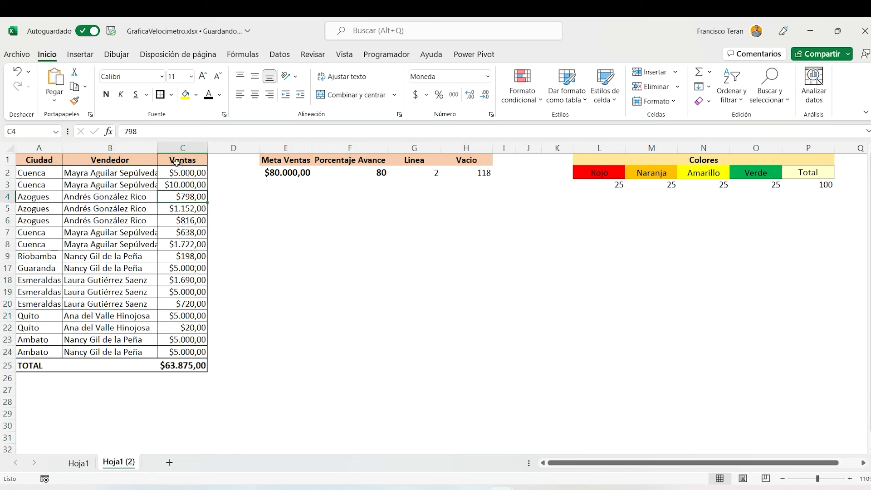
Review the C25 total formula summing the sales to $63.875,00
left_click(200, 364)
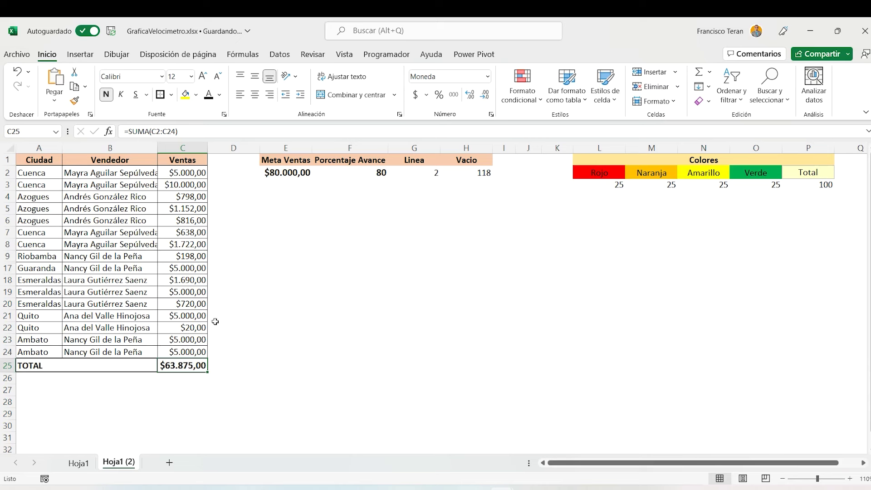
left_click_drag(192, 173, 191, 351)
left_click(187, 366)
key("F2")
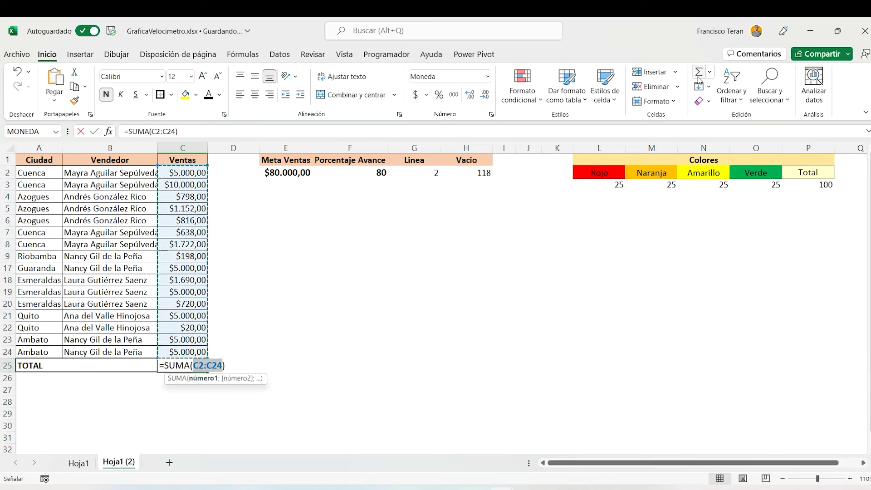
key("Return")
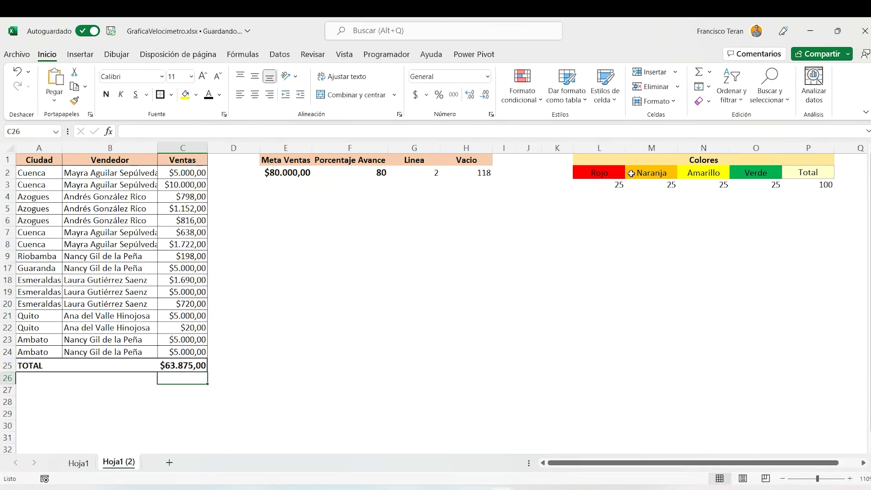
Check the $80.000,00 goal in E2 and the 80 progress percentage in F2
left_click(285, 173)
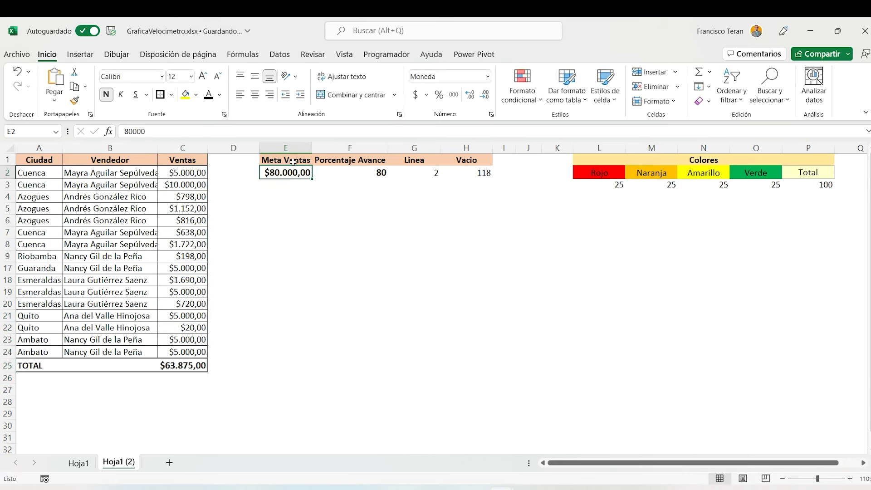
left_click(183, 362)
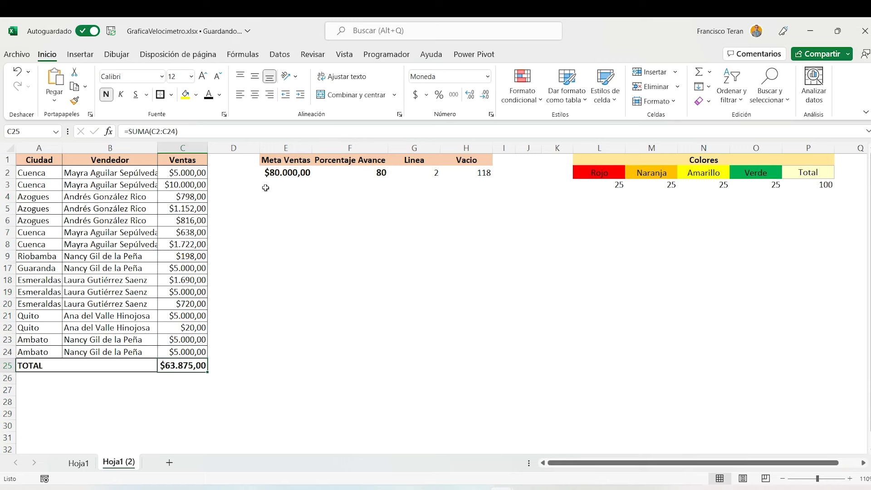
left_click_drag(287, 161, 285, 170)
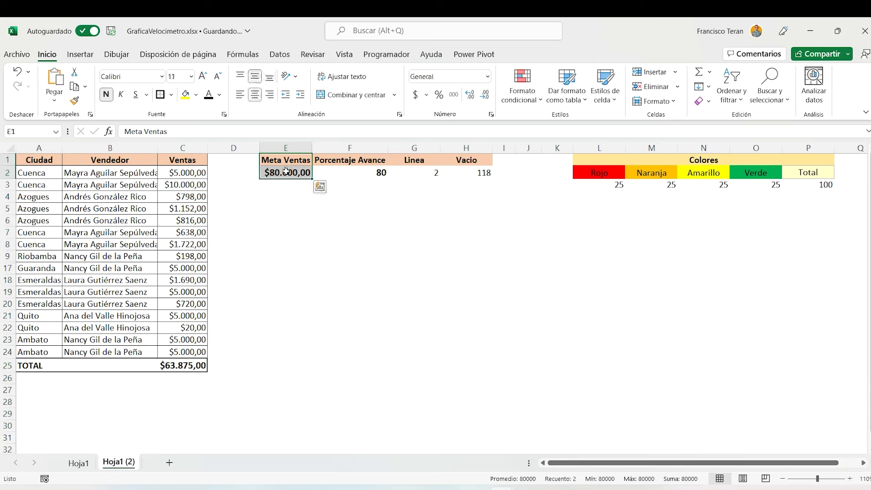
left_click(282, 173)
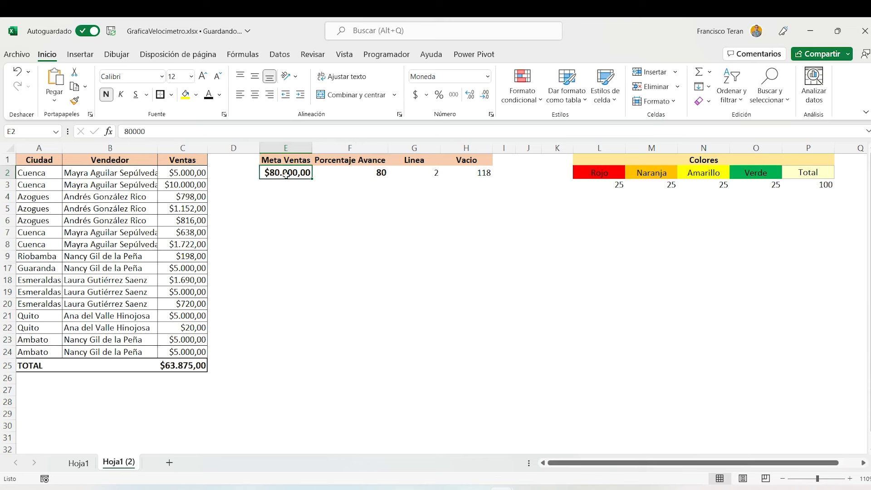
left_click(367, 172)
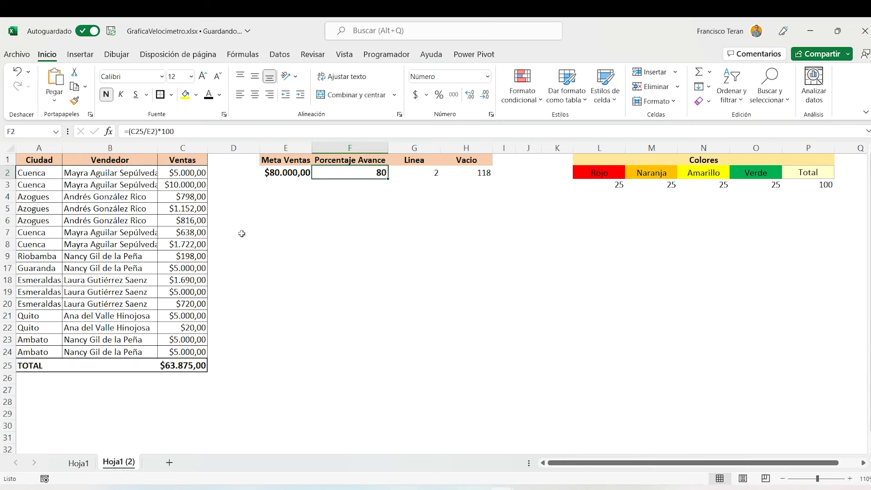
Review the F2 percentage formula that divides C25 by E2
double_click(347, 173)
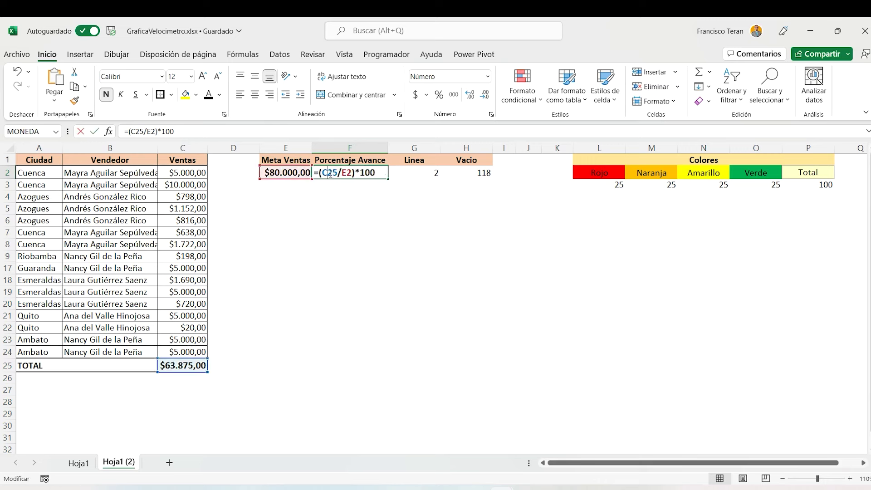
left_click_drag(335, 173, 328, 172)
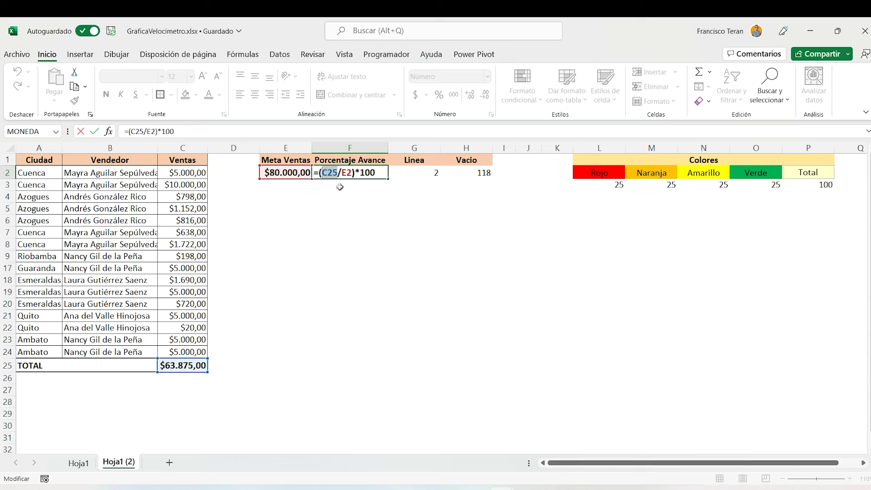
double_click(346, 172)
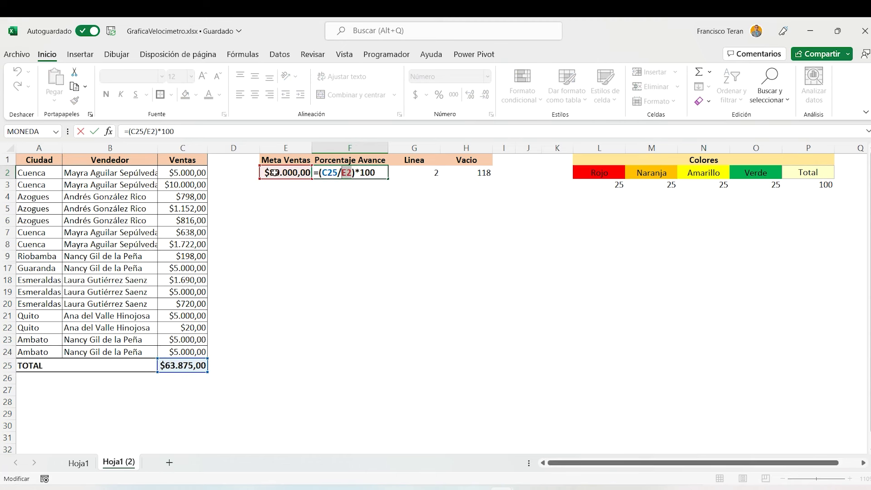
left_click_drag(357, 172, 322, 172)
key("Return")
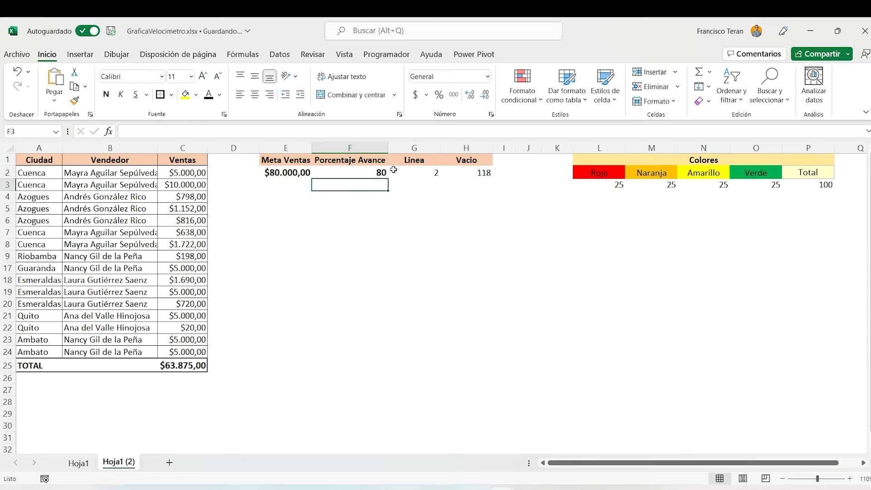
left_click(383, 172)
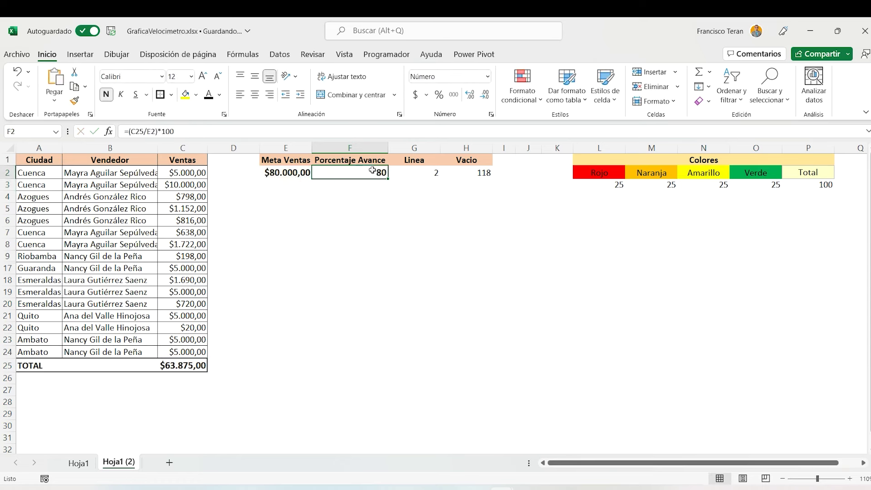
Check the Linea value in G2, the Vacio formula in H2 and the Colores values L3:P3
left_click(417, 174)
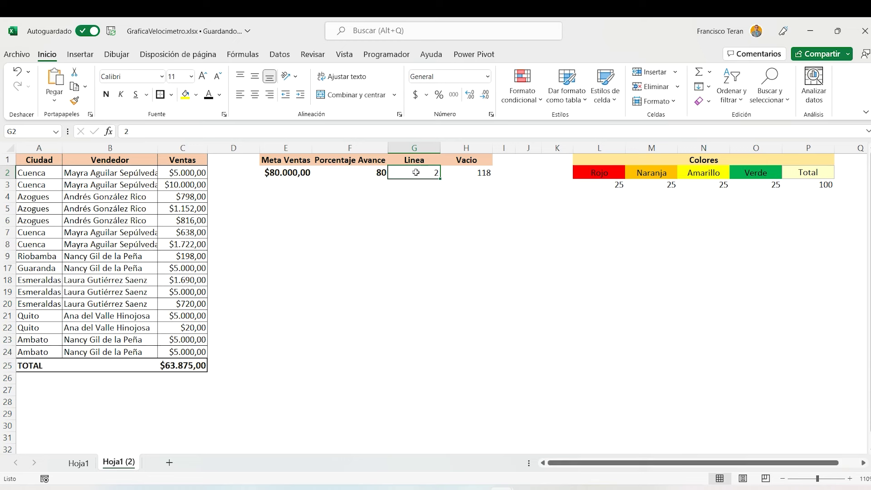
left_click(488, 173)
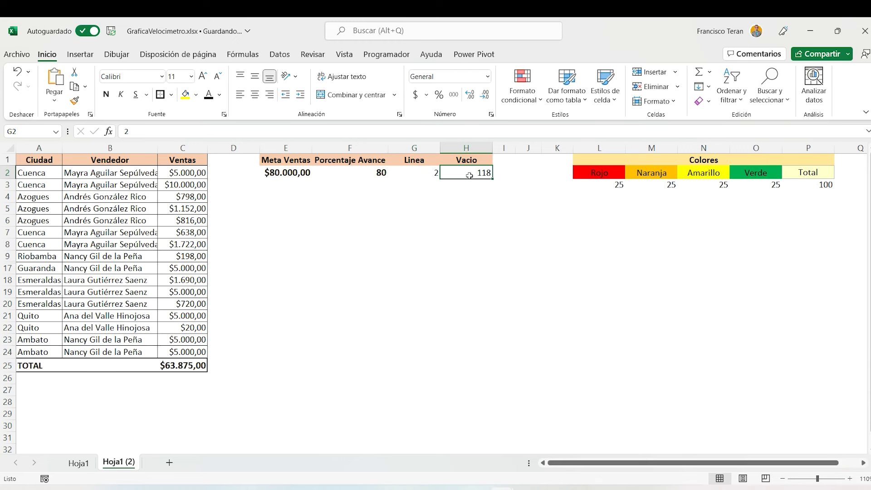
left_click_drag(596, 185, 815, 186)
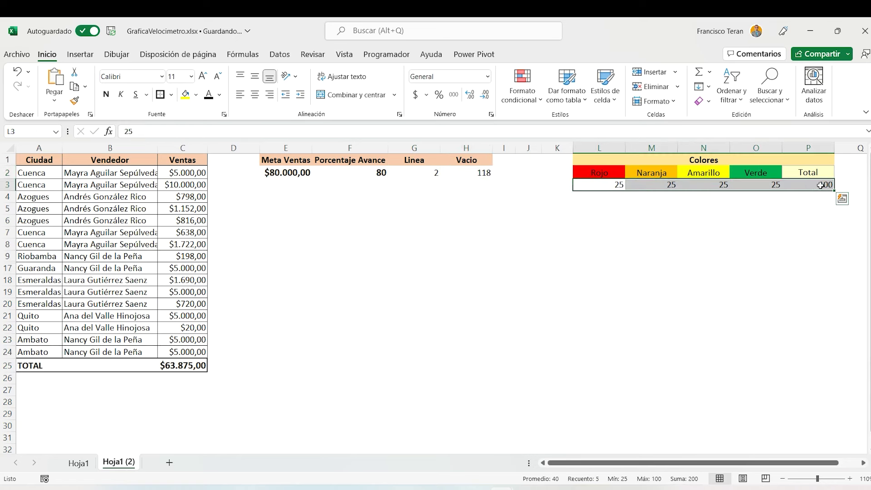
double_click(465, 175)
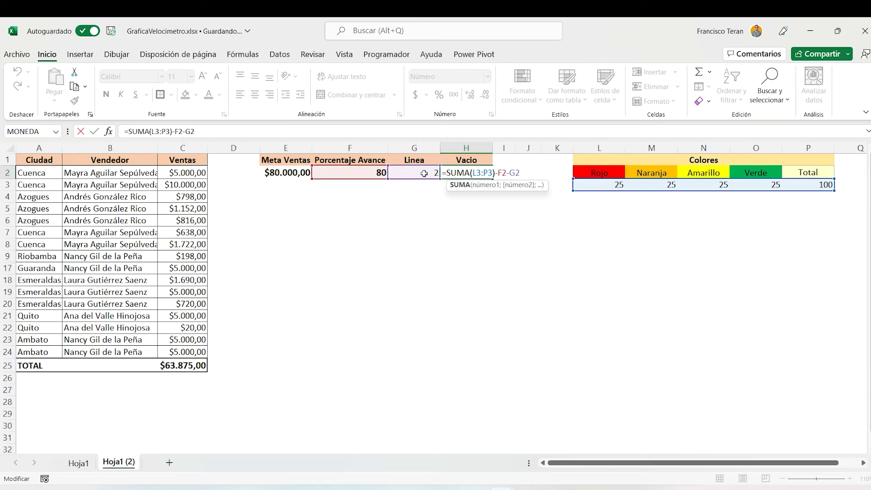
key("ctrl+Return")
left_click(628, 186)
left_click(607, 177)
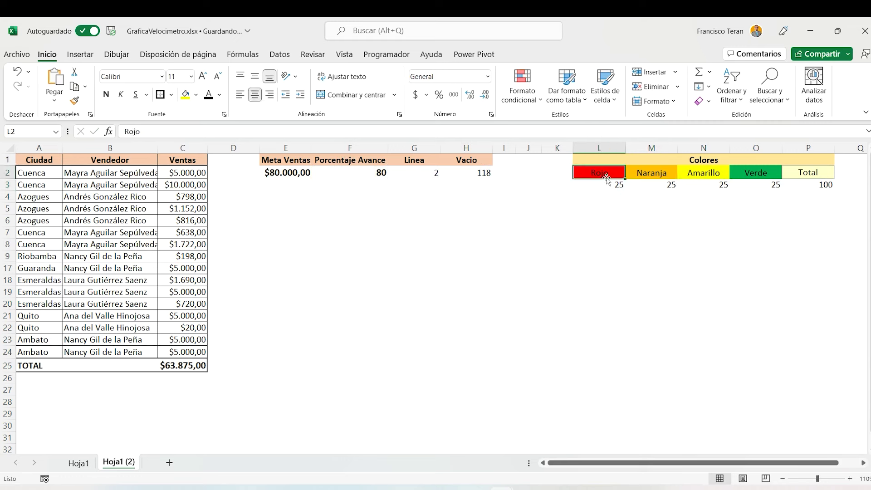
left_click(635, 173)
left_click(615, 173)
left_click(643, 173)
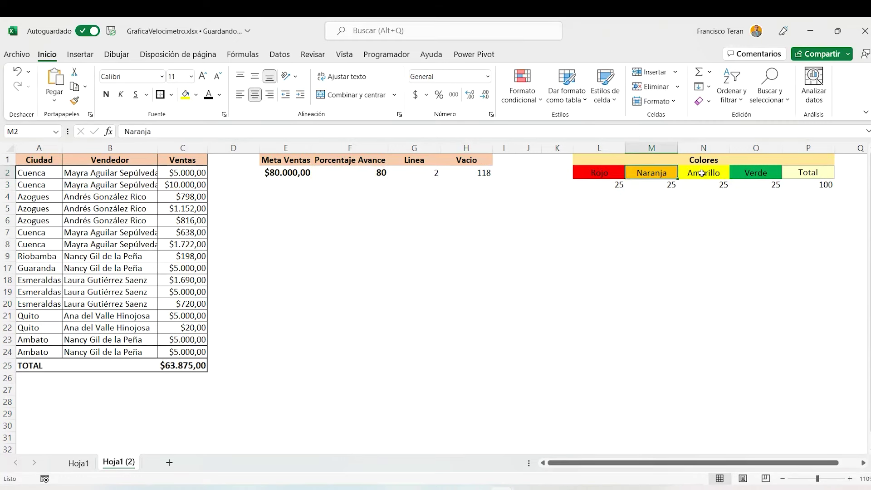
left_click(703, 172)
left_click(653, 172)
left_click(703, 173)
left_click(757, 172)
left_click(610, 183)
left_click(651, 183)
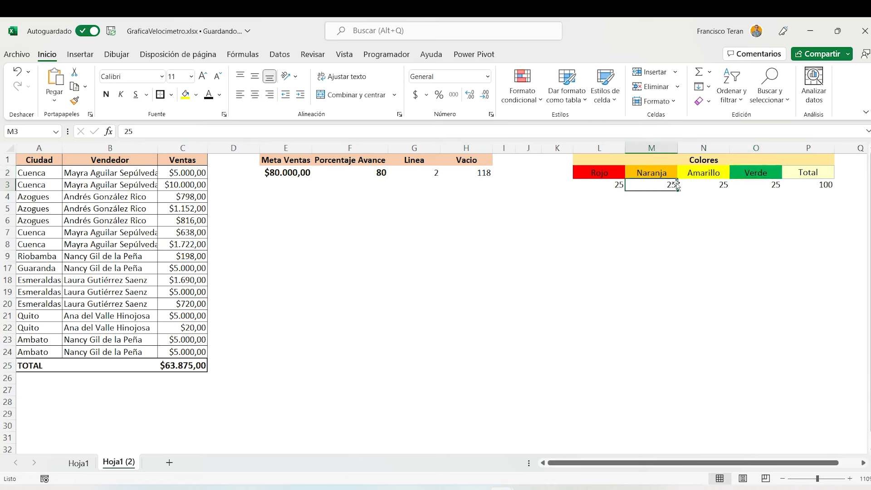
left_click(702, 184)
left_click(756, 183)
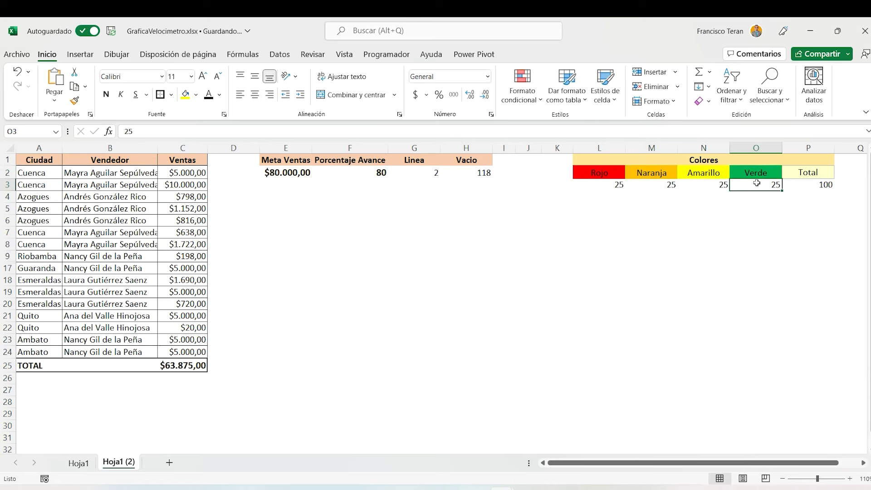
double_click(805, 184)
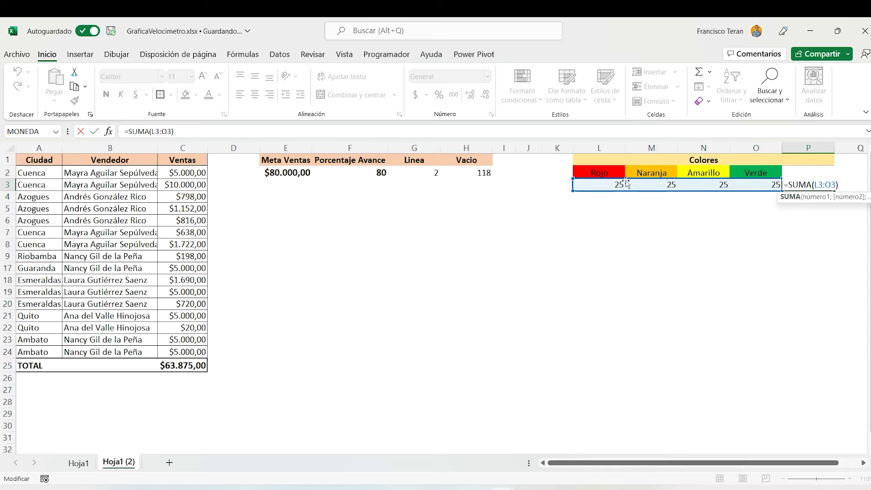
key("Return")
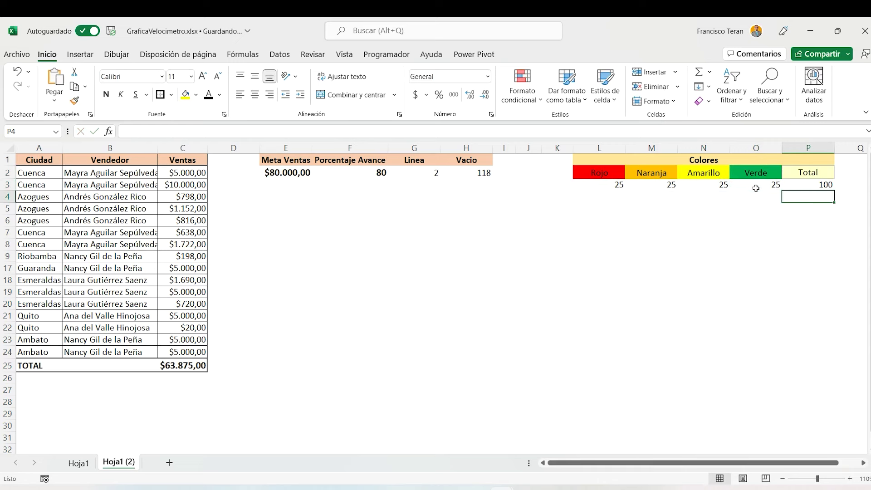
left_click(642, 181)
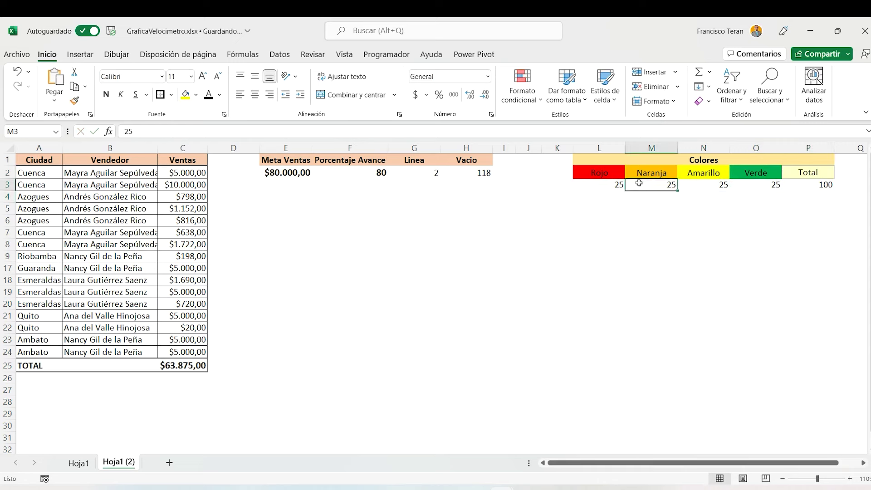
left_click_drag(607, 187, 816, 185)
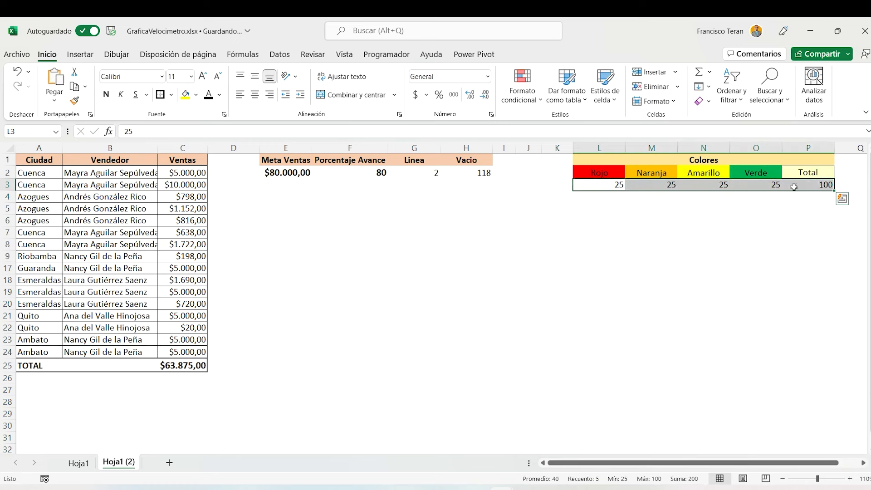
Insert an Anillos doughnut chart from L3:P3, then move and enlarge it
left_click(81, 54)
left_click(363, 102)
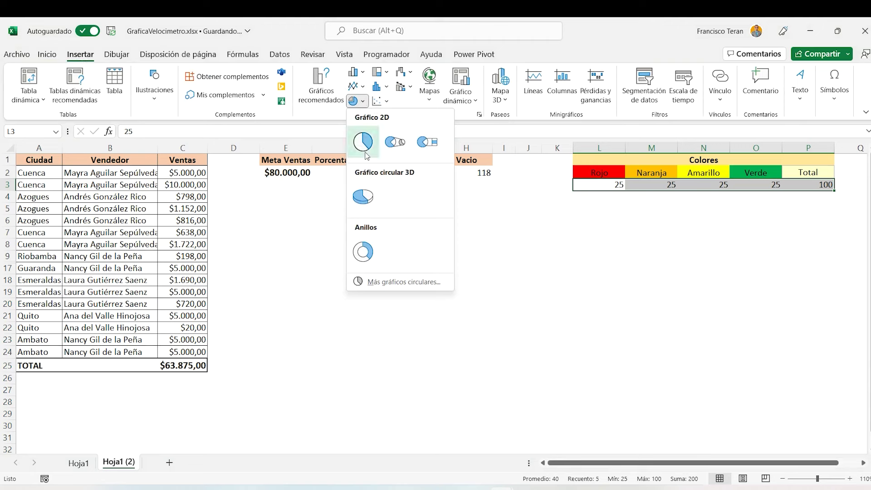
left_click(363, 252)
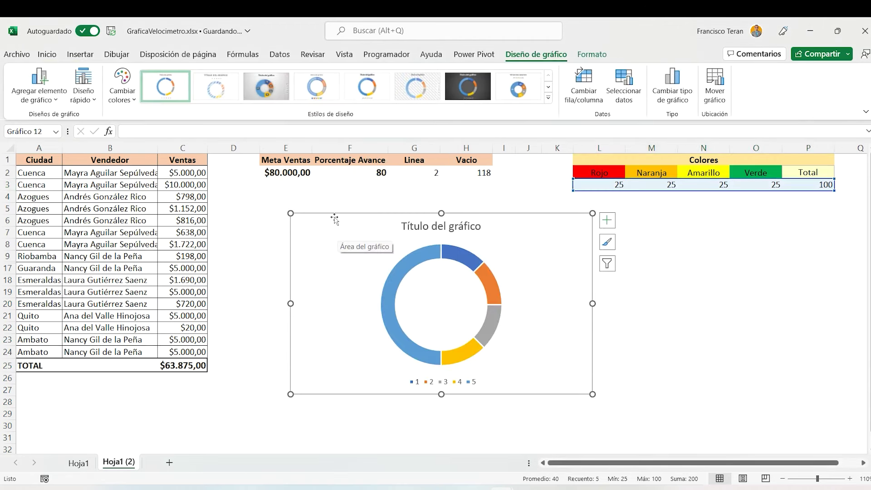
left_click_drag(334, 218, 302, 215)
left_click_drag(559, 303, 586, 302)
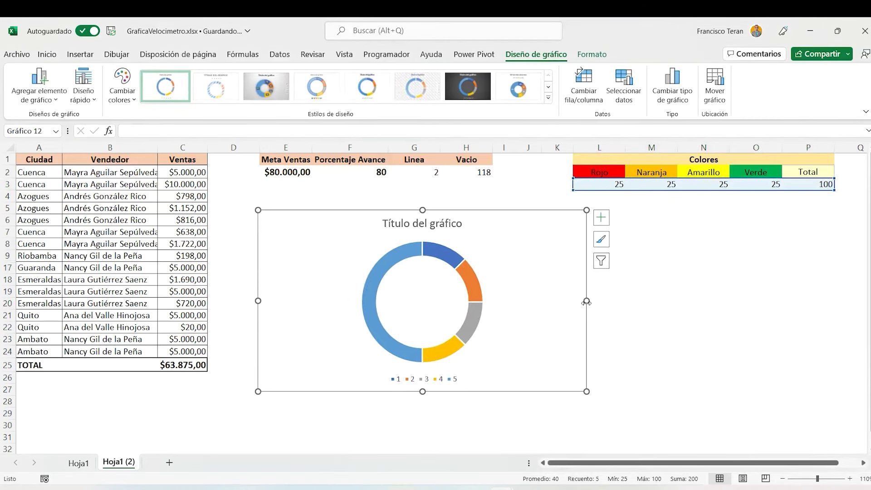
left_click_drag(586, 391, 607, 396)
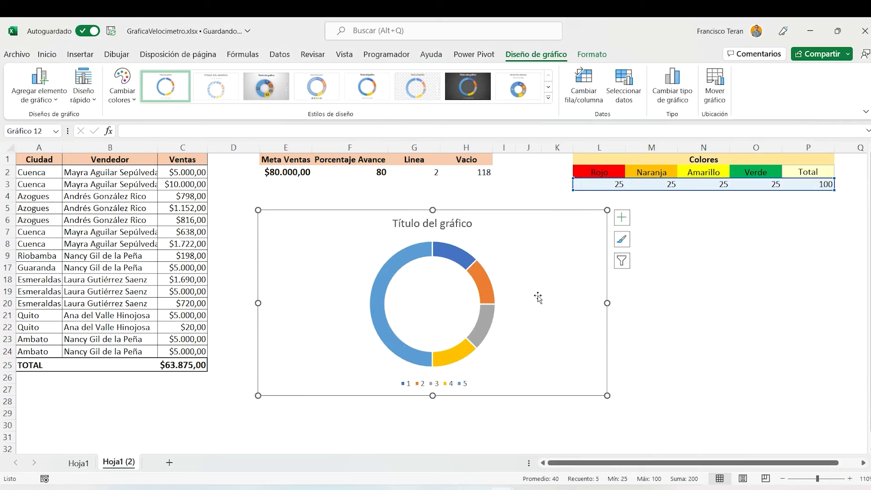
Place the doughnut below the sales goal figures and delete its title and legend
left_click_drag(502, 213, 459, 201)
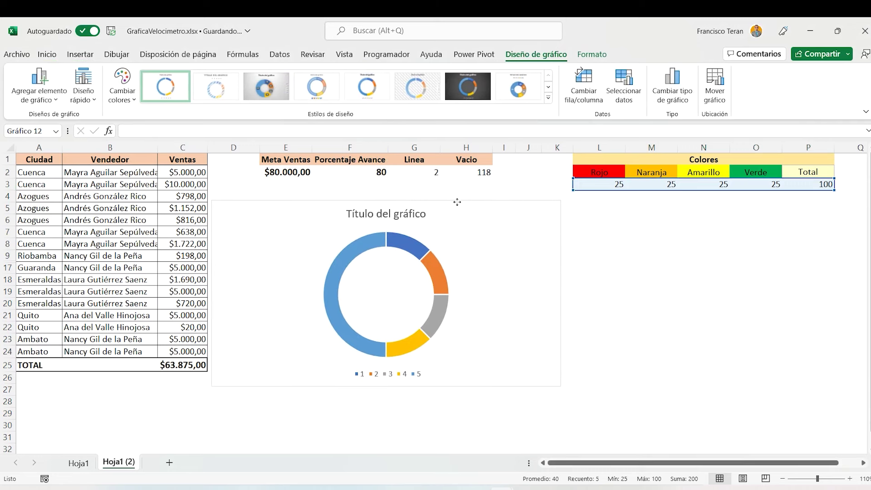
left_click(396, 215)
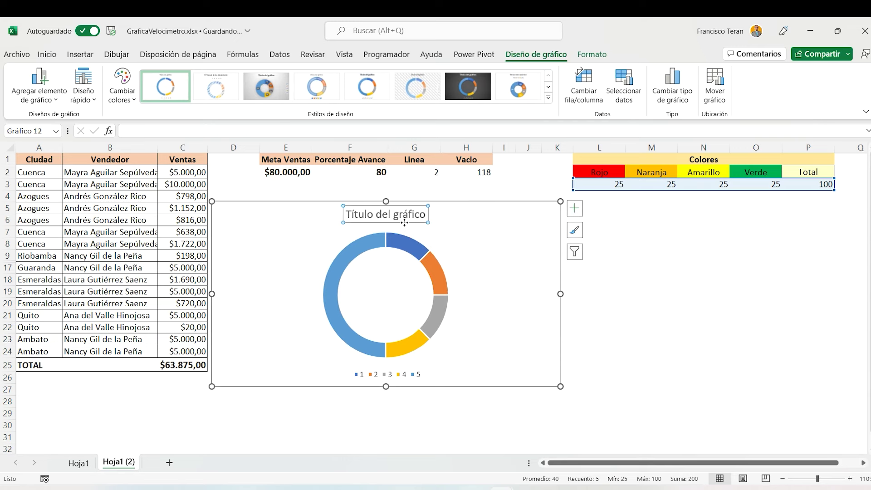
key("Delete")
left_click(395, 375)
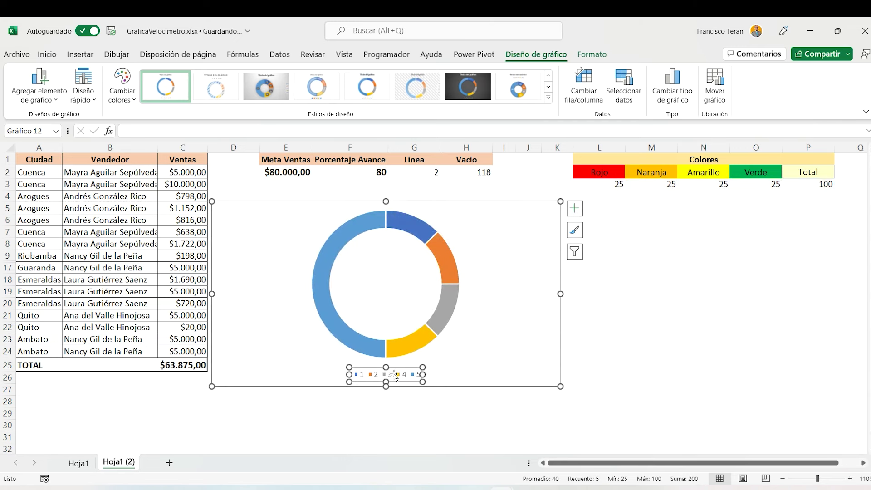
key("Delete")
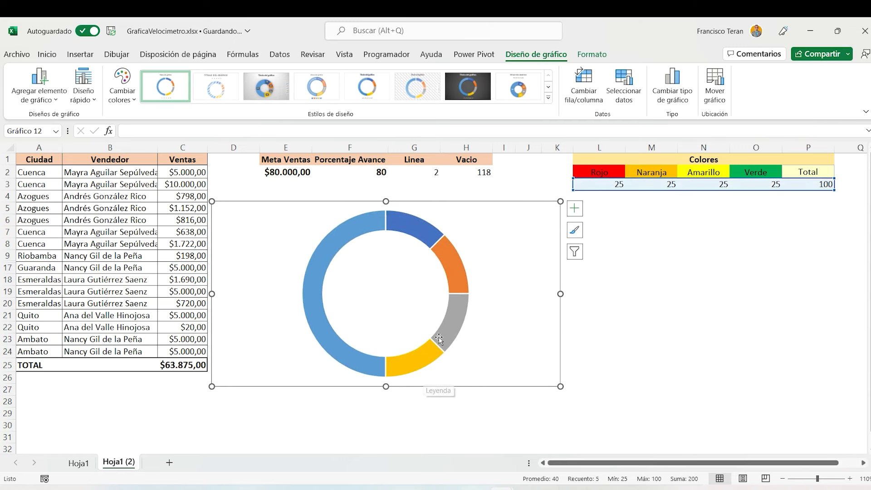
Set the doughnut series' first-slice angle (Ángulo del primer sector) to 270°
right_click(366, 226)
left_click(433, 352)
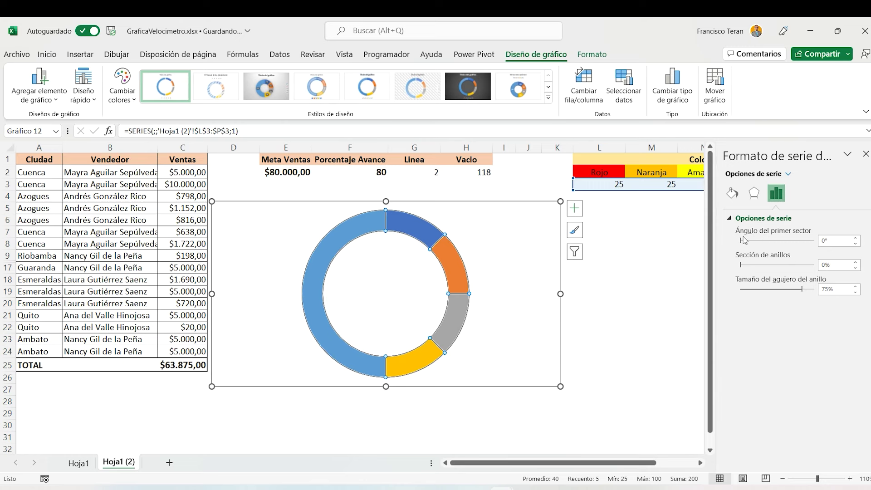
double_click(829, 240)
type("270")
key("Return")
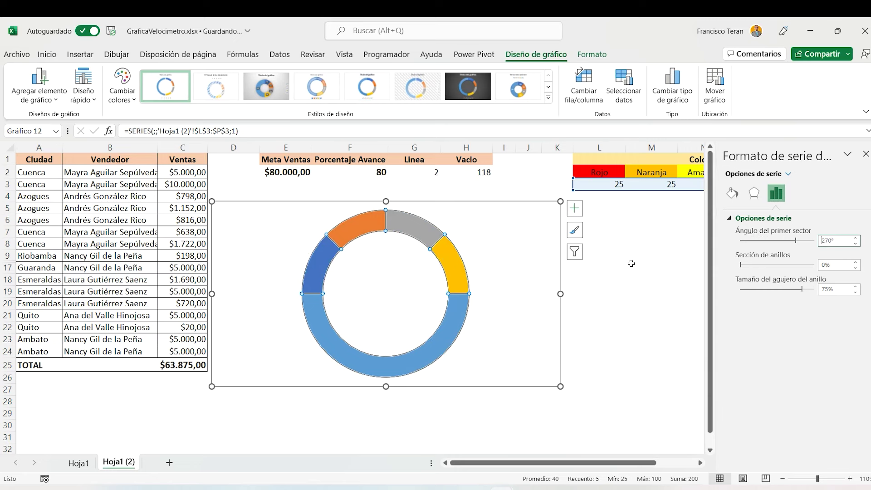
left_click(865, 154)
left_click(634, 254)
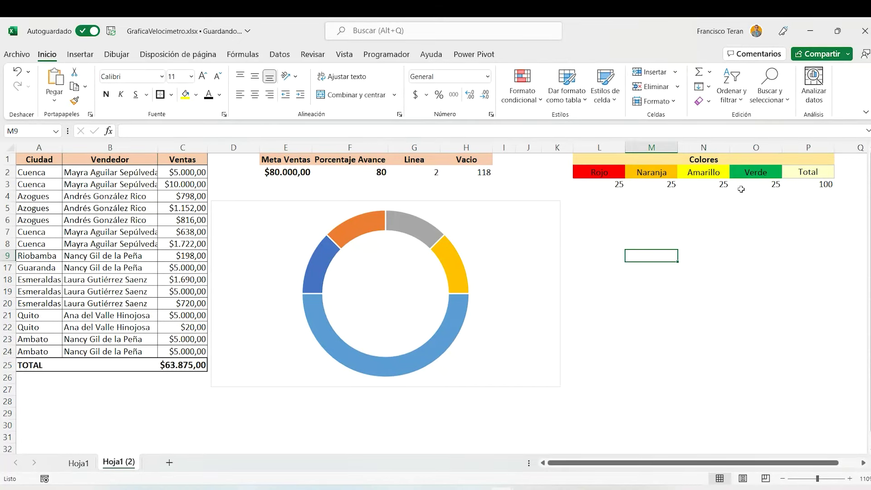
Give the large bottom Total slice Sin relleno (no fill)
left_click(458, 310)
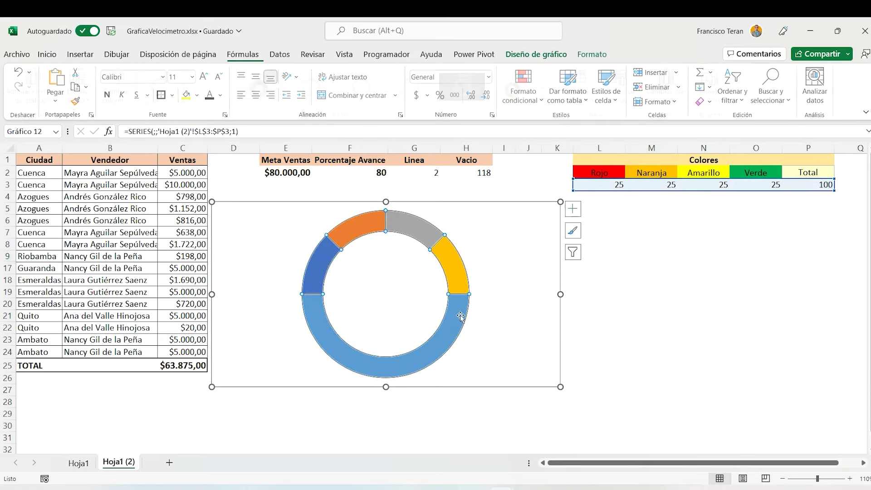
left_click(457, 317)
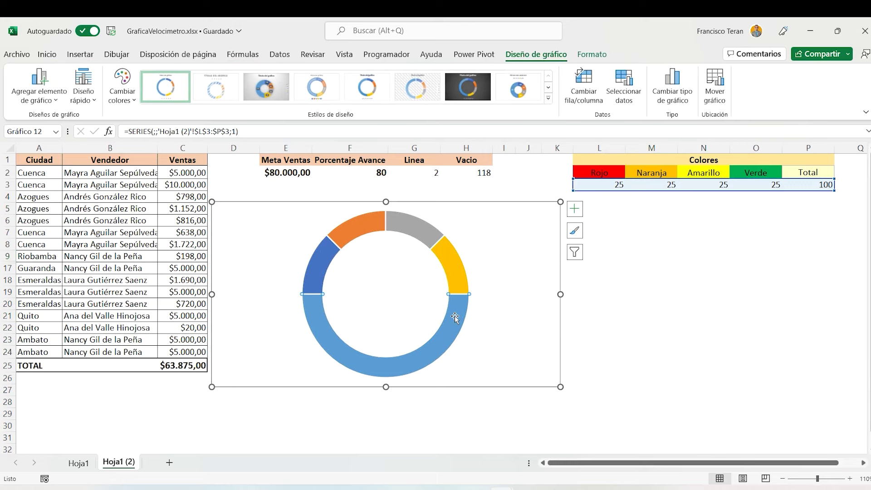
right_click(409, 362)
left_click(439, 352)
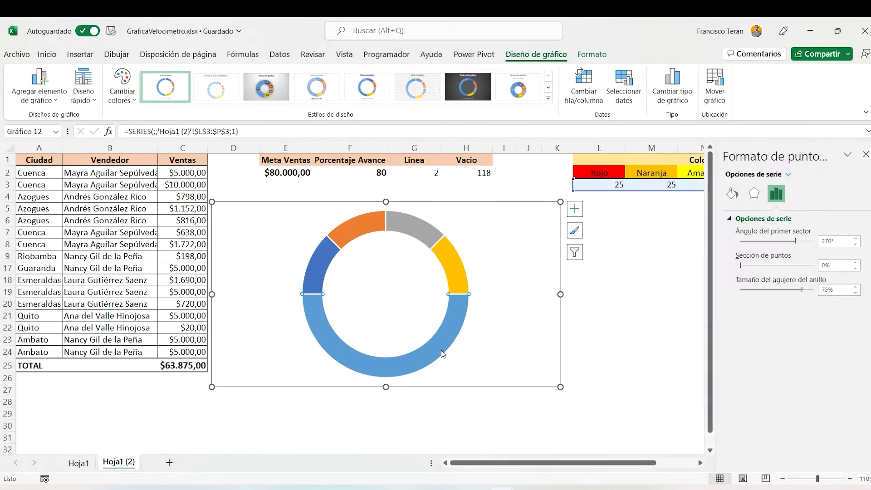
left_click(732, 194)
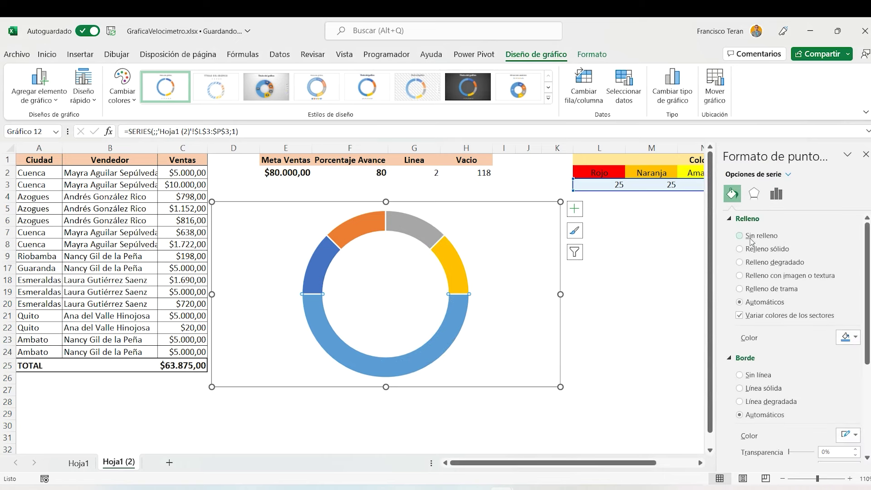
left_click(740, 235)
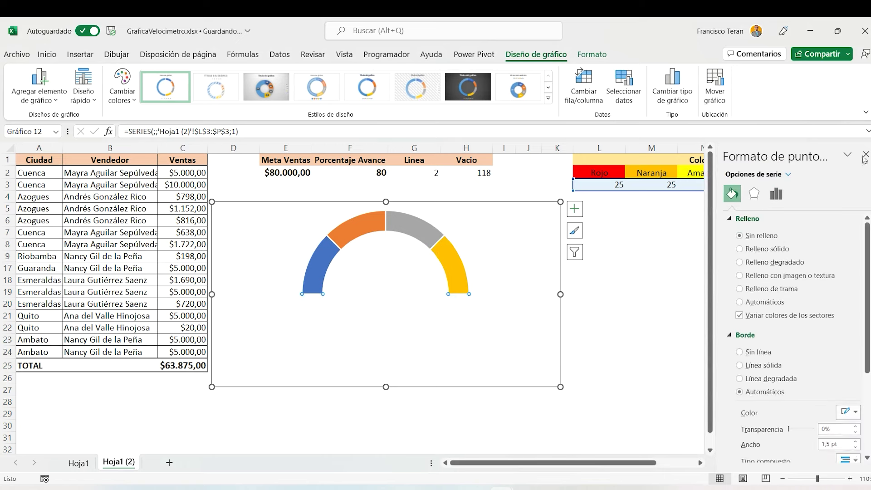
left_click(865, 156)
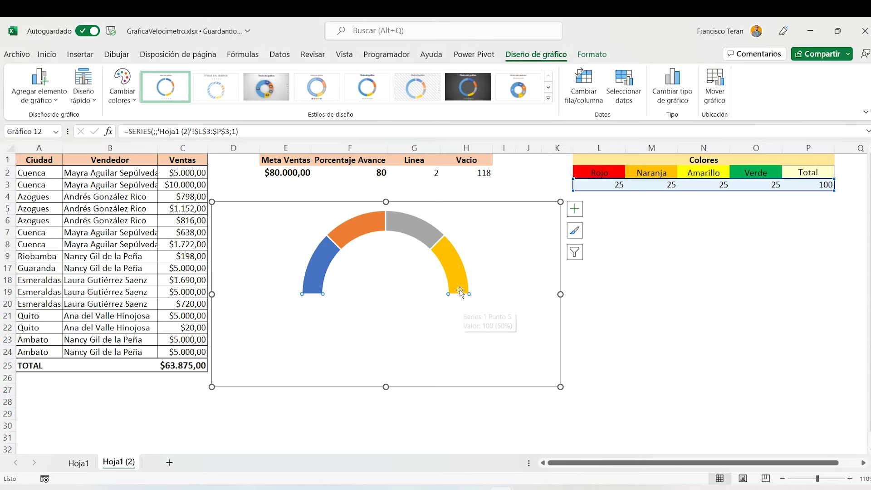
left_click(482, 281)
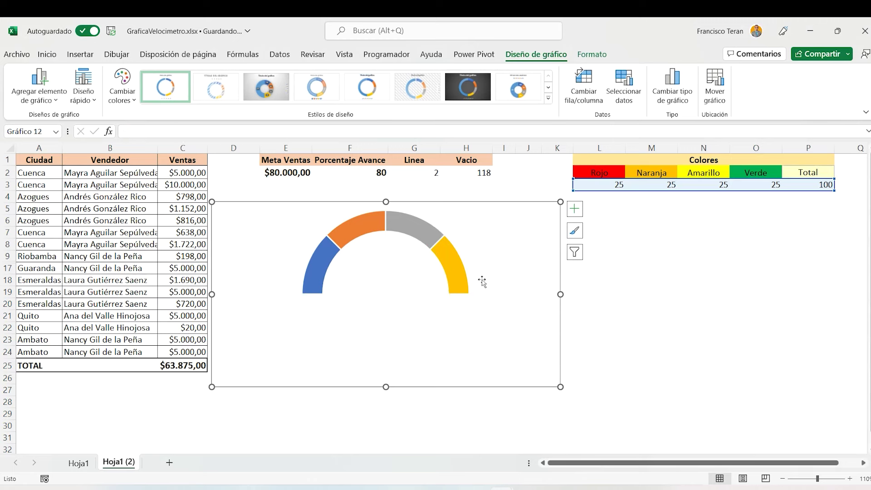
left_click(458, 279)
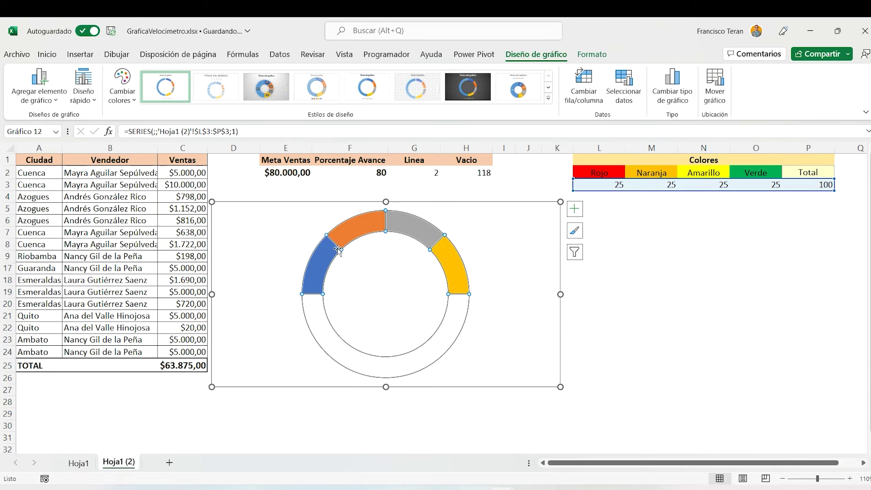
Try a red fill on the whole doughnut series, then undo it
left_click(508, 266)
left_click(654, 301)
left_click(514, 253)
left_click(323, 259)
right_click(319, 259)
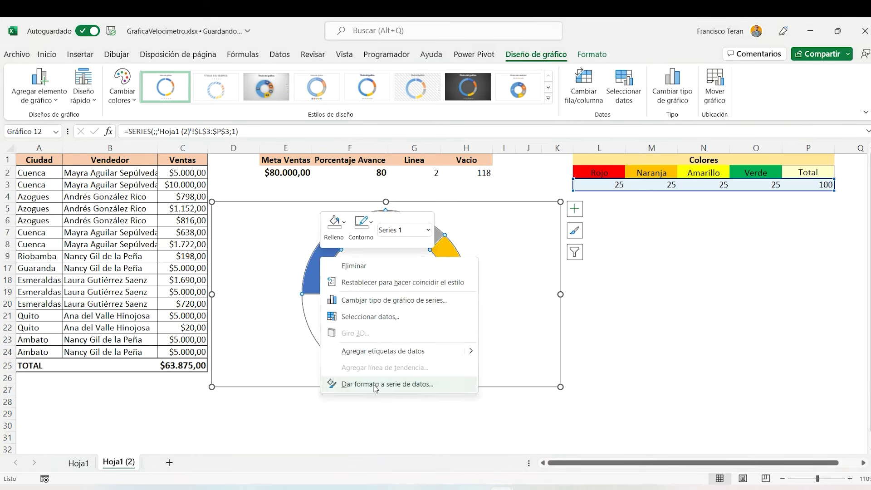
left_click(374, 385)
left_click(732, 194)
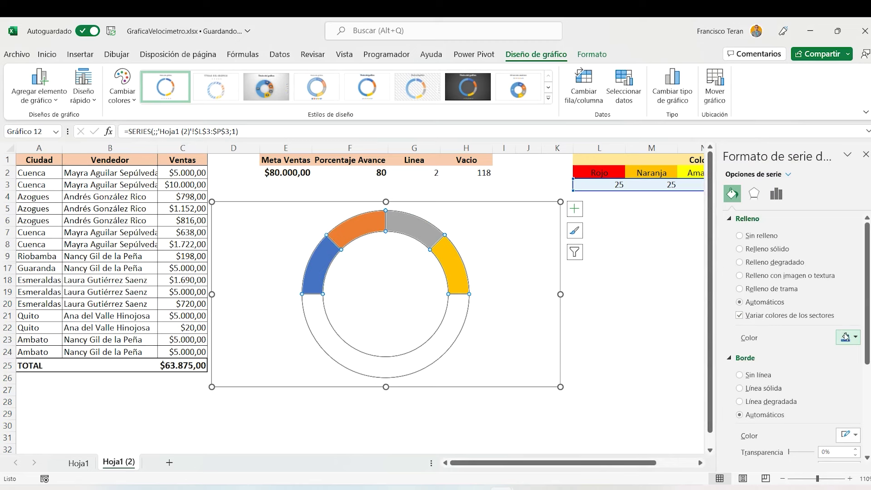
left_click(852, 339)
left_click(798, 445)
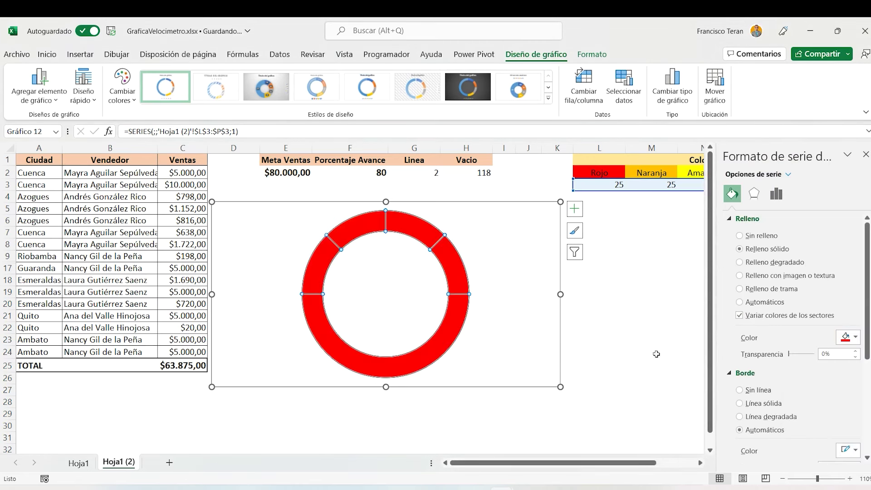
key("ctrl+z")
Give the first upper segment a red solid fill
right_click(319, 262)
key("Escape")
left_click(319, 260)
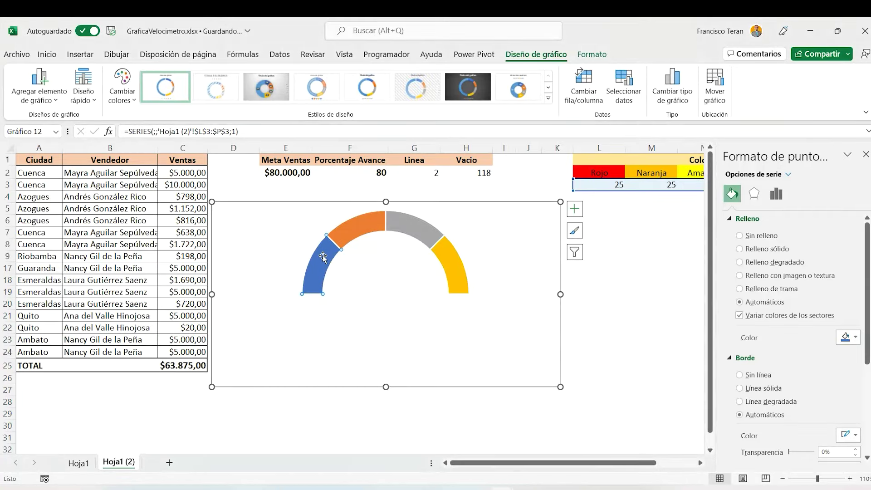
right_click(323, 257)
left_click(371, 383)
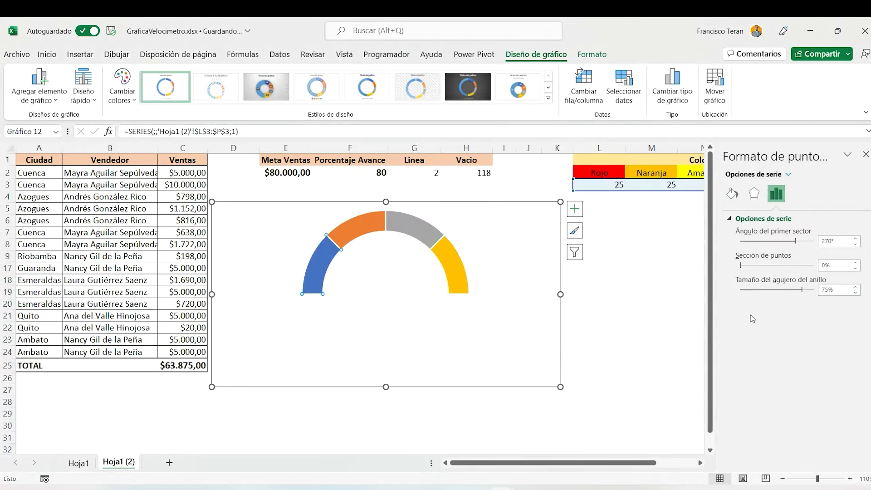
left_click(732, 194)
left_click(848, 337)
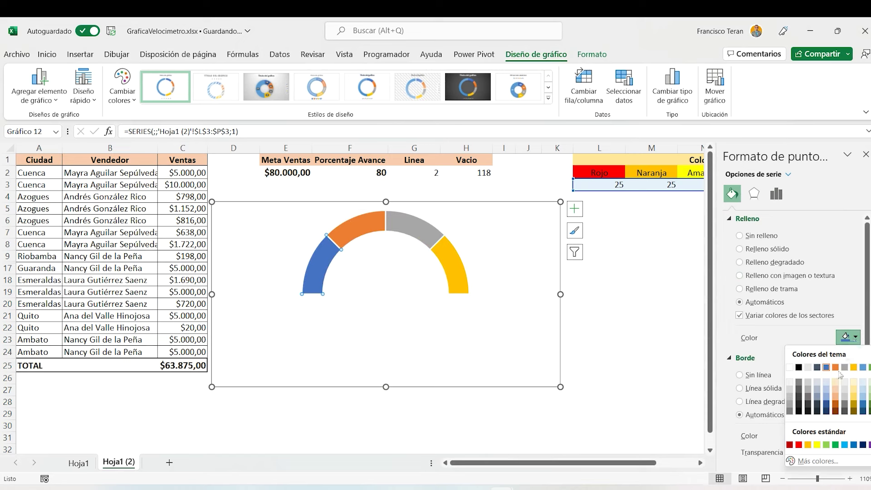
left_click(798, 444)
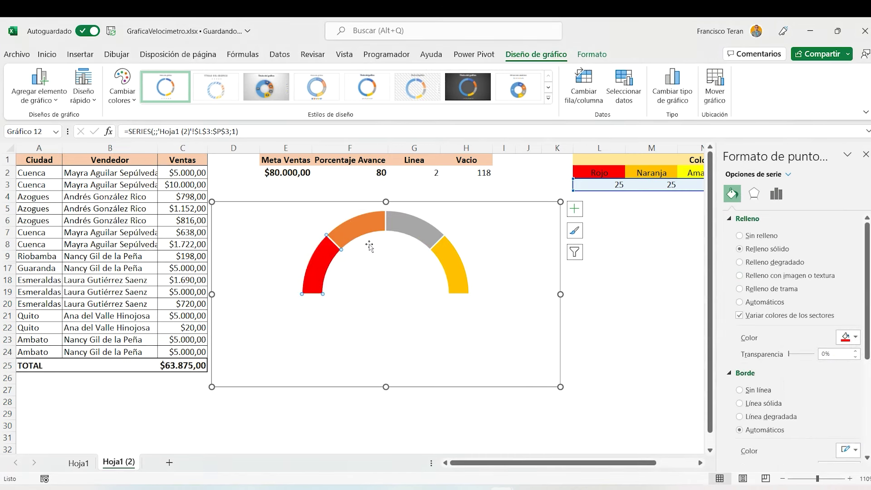
Colour the remaining three upper segments orange, yellow and green
left_click(363, 227)
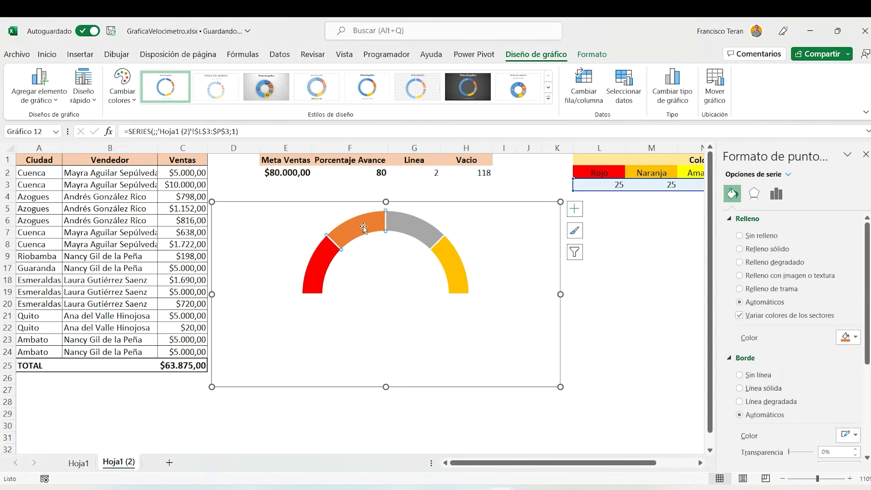
left_click(847, 337)
left_click(808, 445)
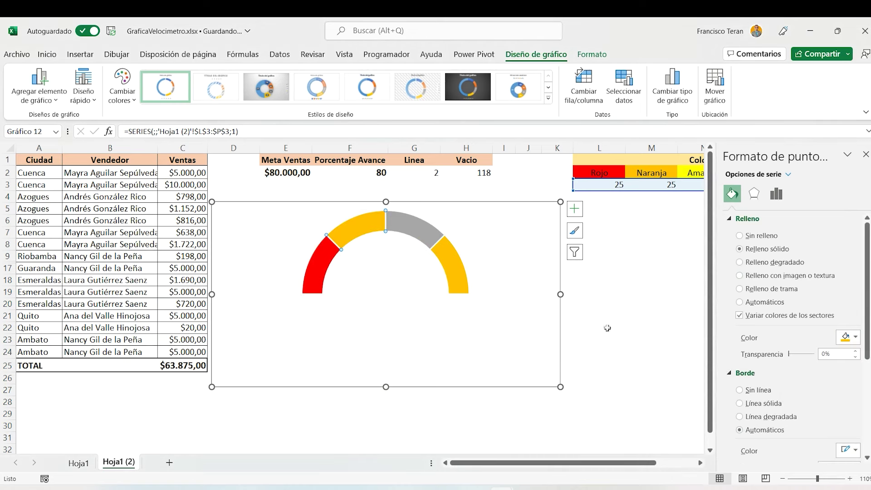
left_click(415, 231)
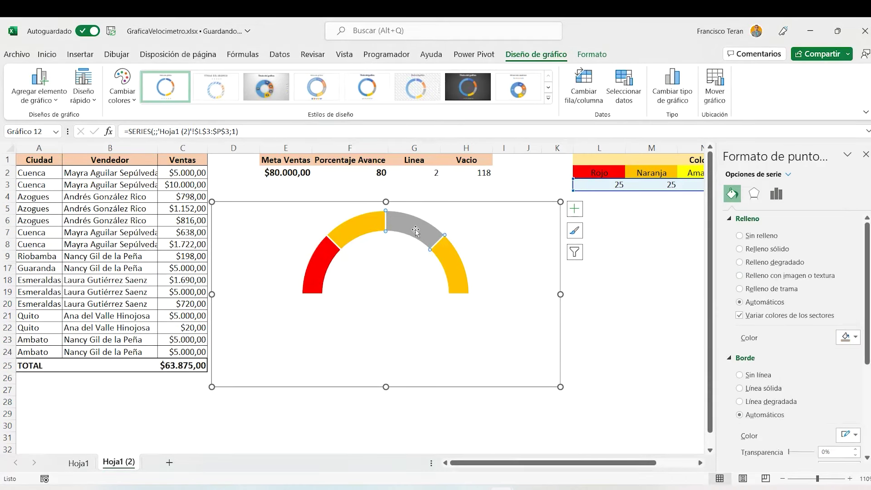
left_click(855, 337)
left_click(817, 445)
left_click(448, 265)
left_click(855, 337)
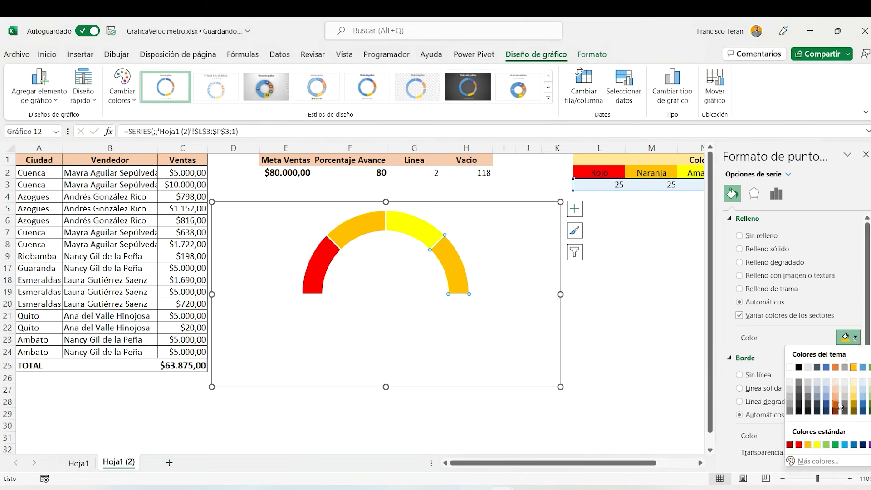
left_click(834, 444)
left_click(867, 159)
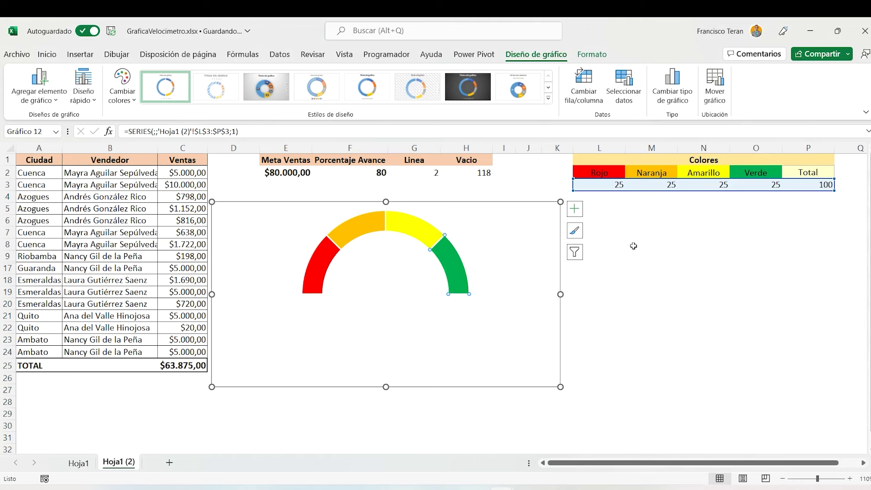
left_click(649, 209)
left_click(418, 230)
left_click(418, 230)
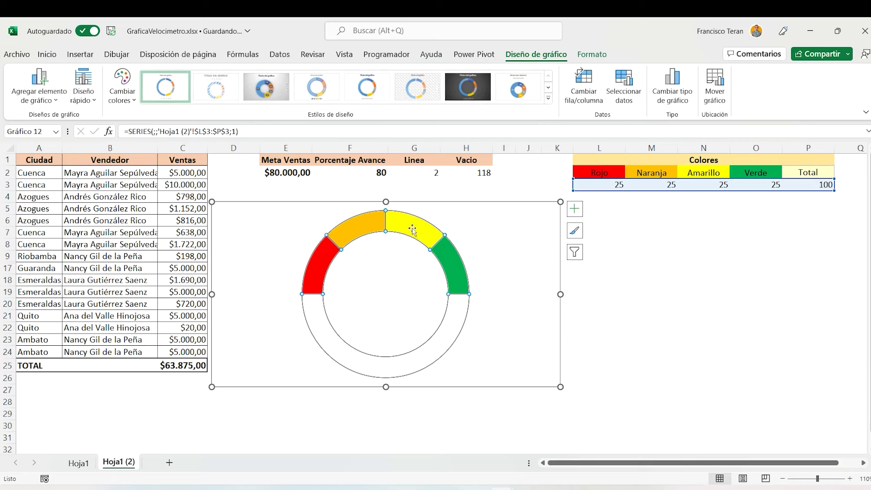
Open the gauge chart's Select Data window and start adding a new series
right_click(415, 229)
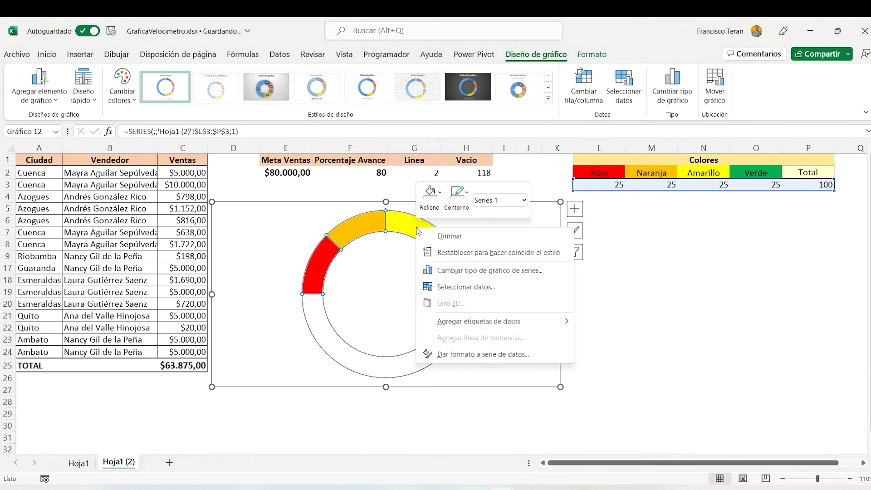
left_click(466, 287)
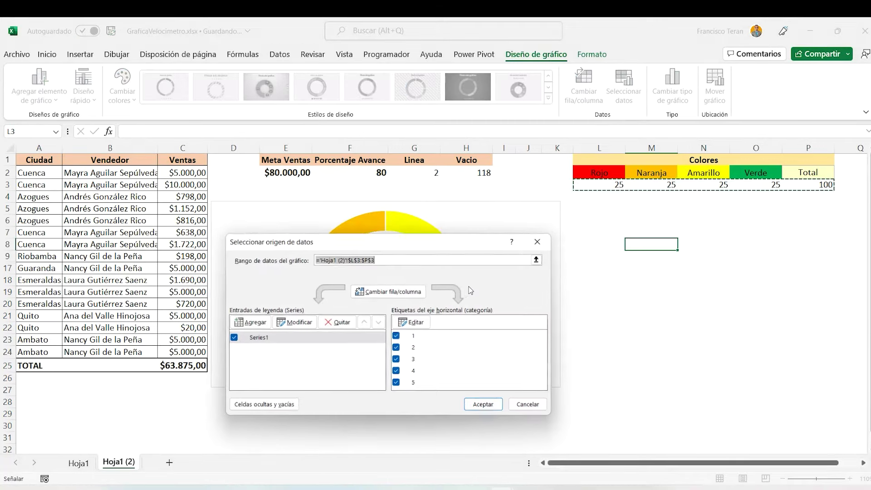
left_click_drag(416, 246, 443, 208)
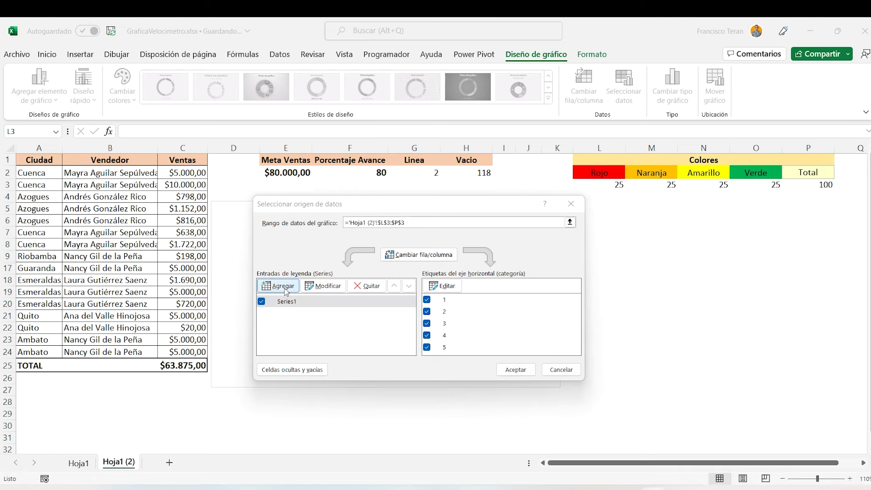
left_click(285, 292)
mouse_move(345, 287)
left_mouse_down()
mouse_move(553, 316)
mouse_move(441, 309)
left_mouse_up()
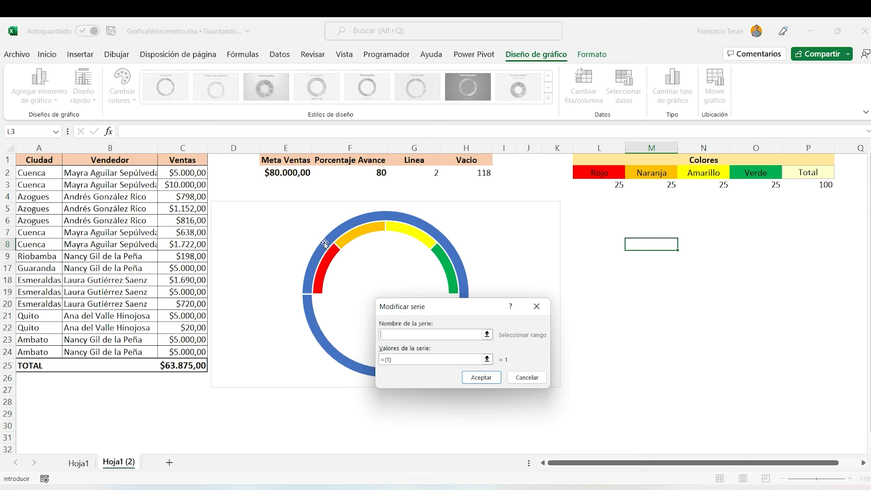
mouse_move(343, 339)
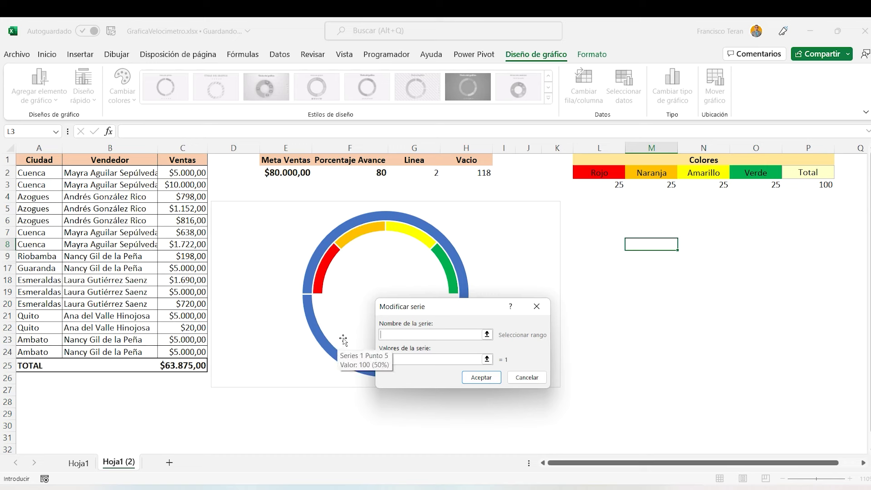
left_click_drag(449, 307, 524, 300)
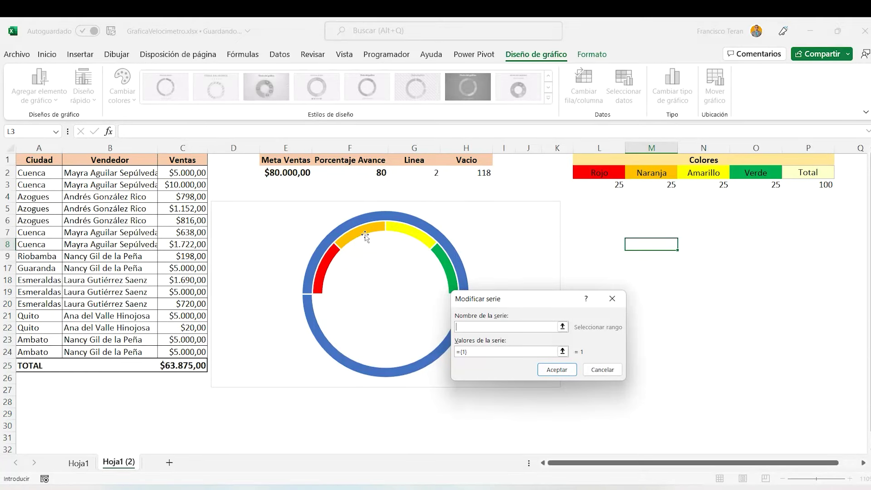
left_click_drag(529, 302, 561, 242)
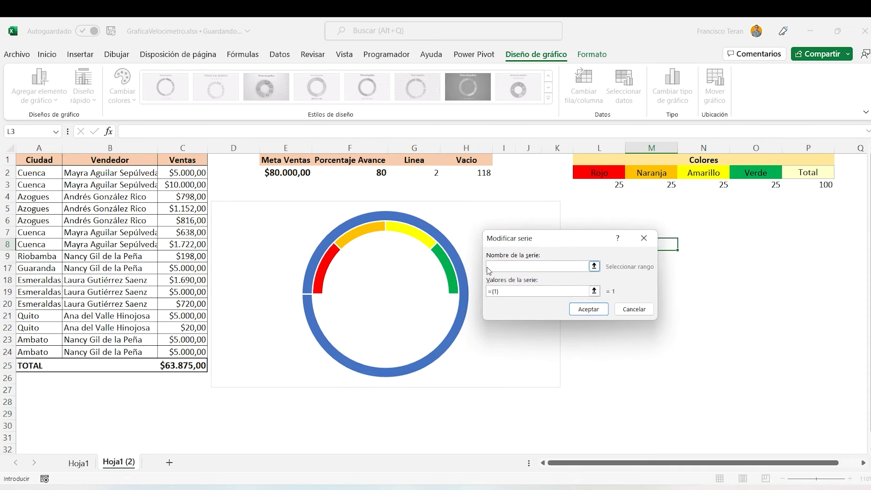
Name the new series Aguja with values ='Hoja1 (2)'!$F$2:$H$2 and confirm
type("Aguja")
left_click(499, 290)
key("Tab")
left_click(593, 291)
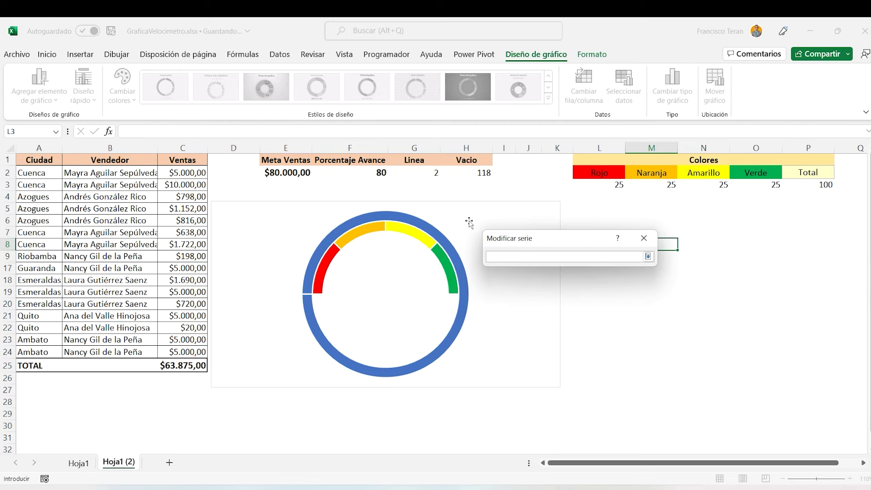
left_click_drag(380, 174, 483, 172)
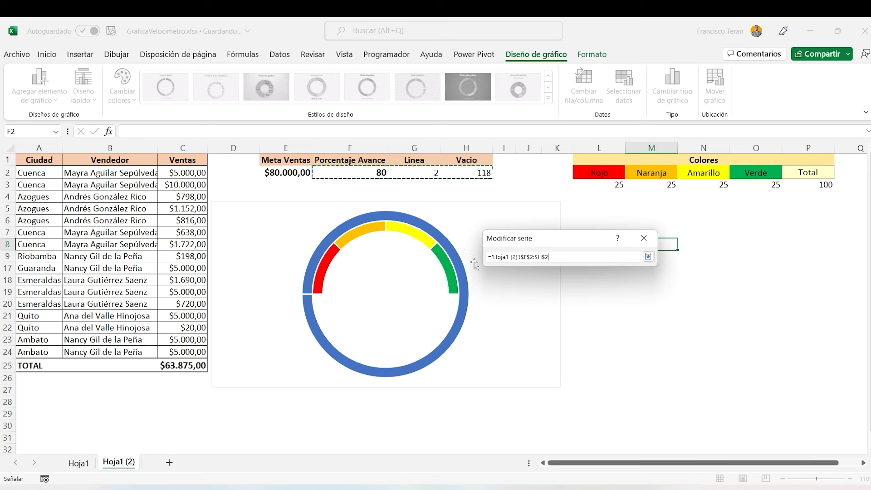
left_click(648, 257)
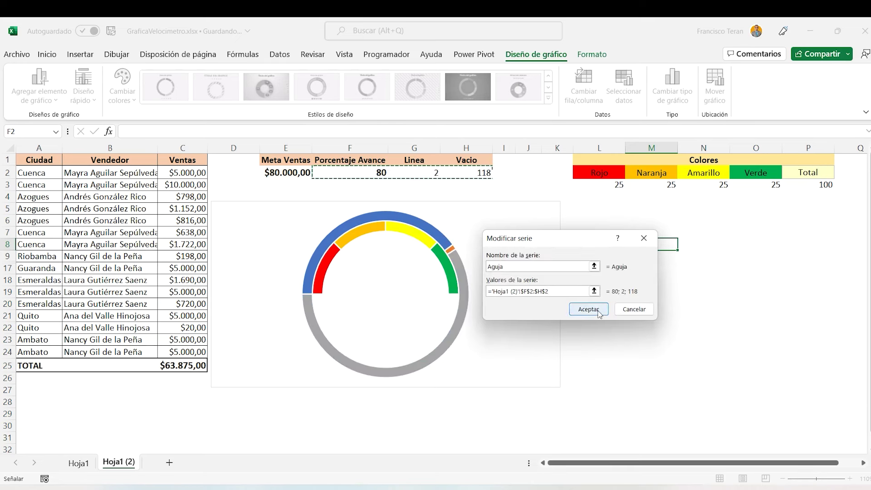
left_click(594, 312)
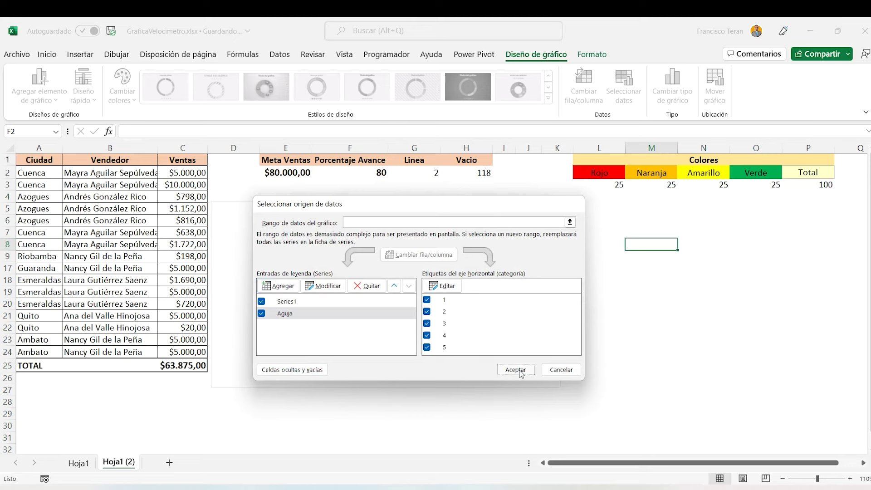
left_click(521, 369)
left_click(702, 301)
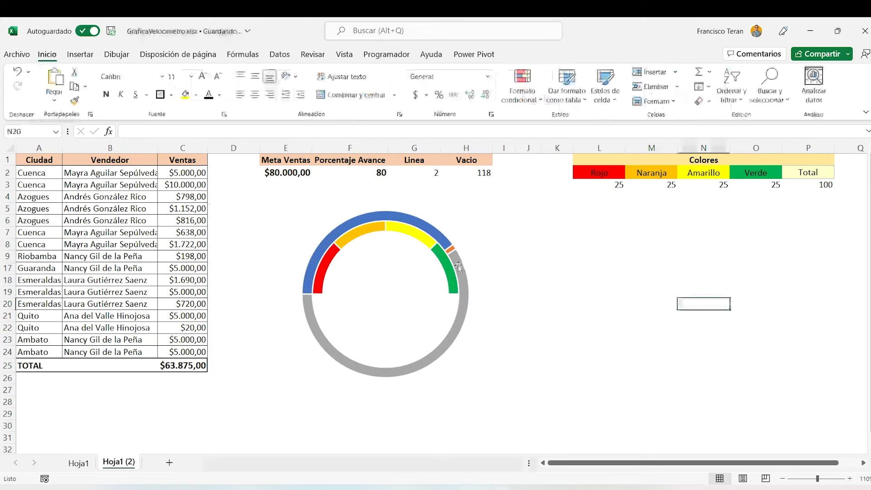
left_click(456, 262)
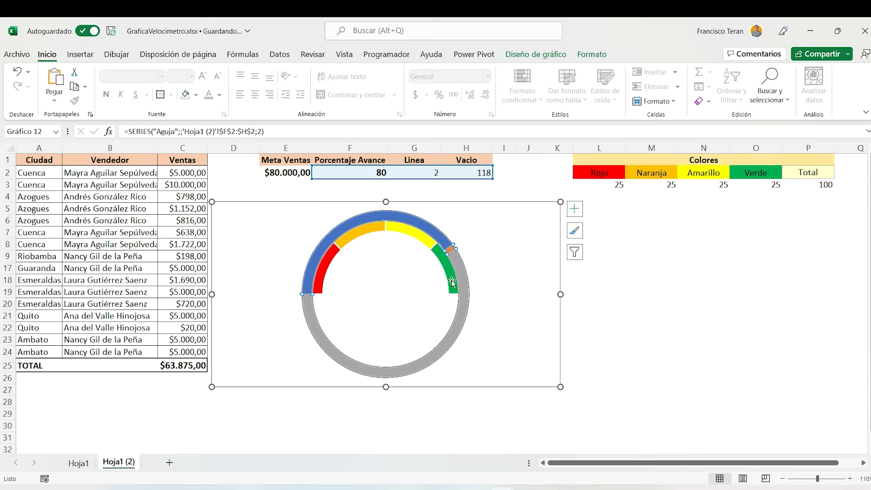
right_click(459, 264)
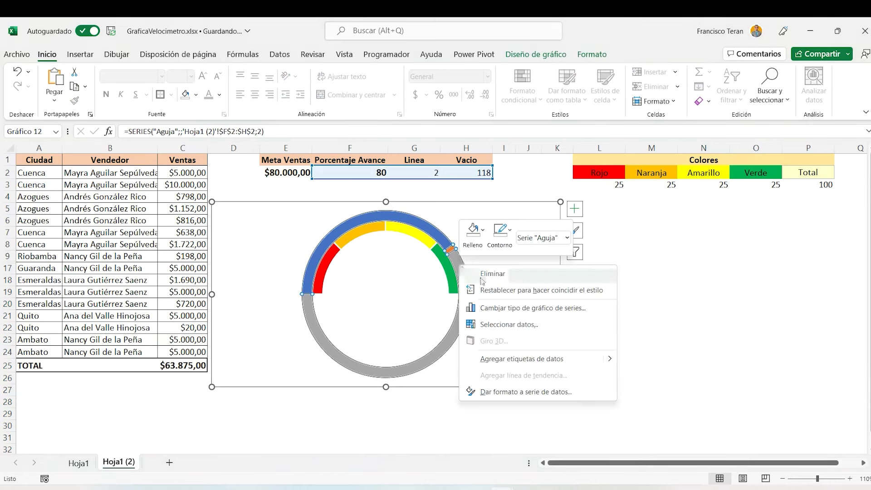
Make Aguja a Circular (pie) chart on the secondary axis in the Combo settings
left_click(517, 309)
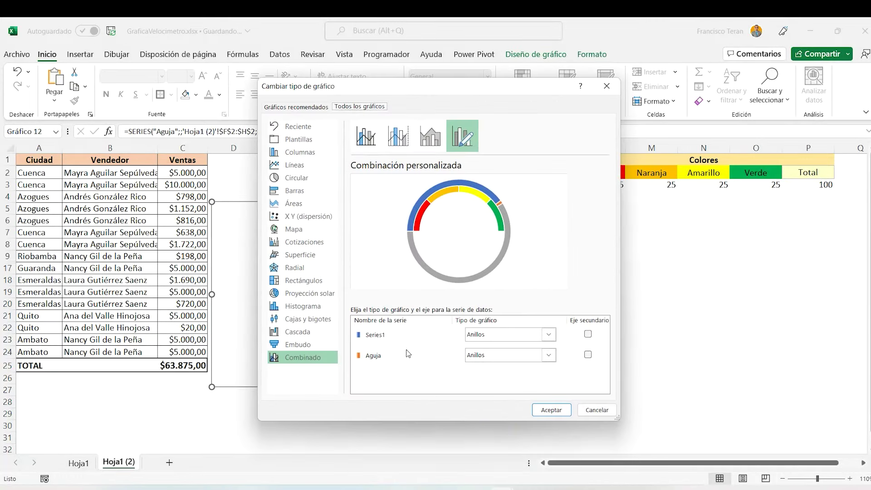
left_click(588, 354)
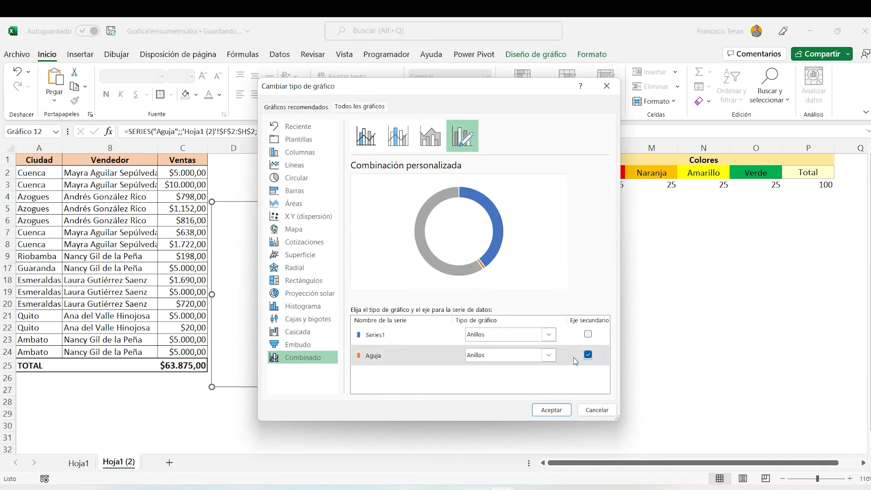
left_click(550, 356)
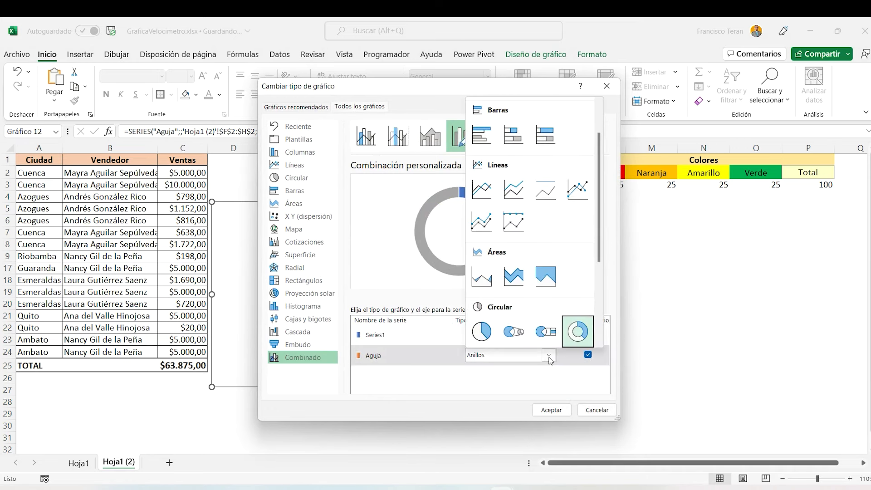
left_click(482, 331)
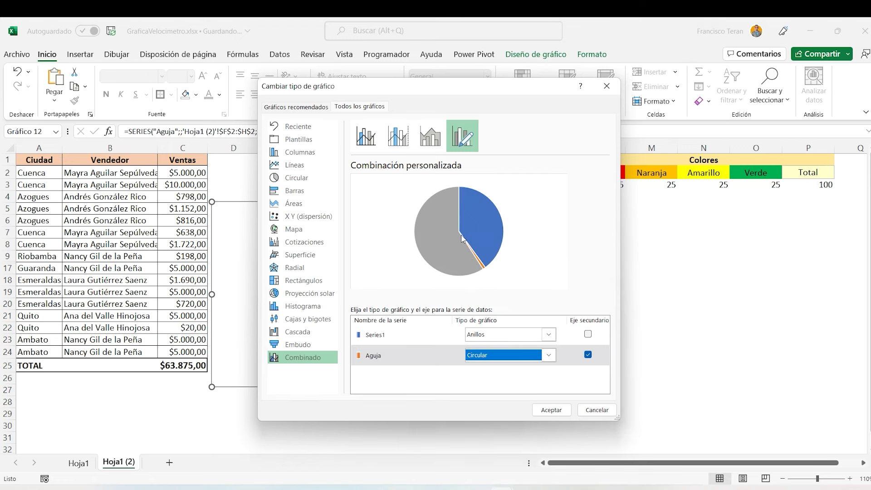
left_click(551, 409)
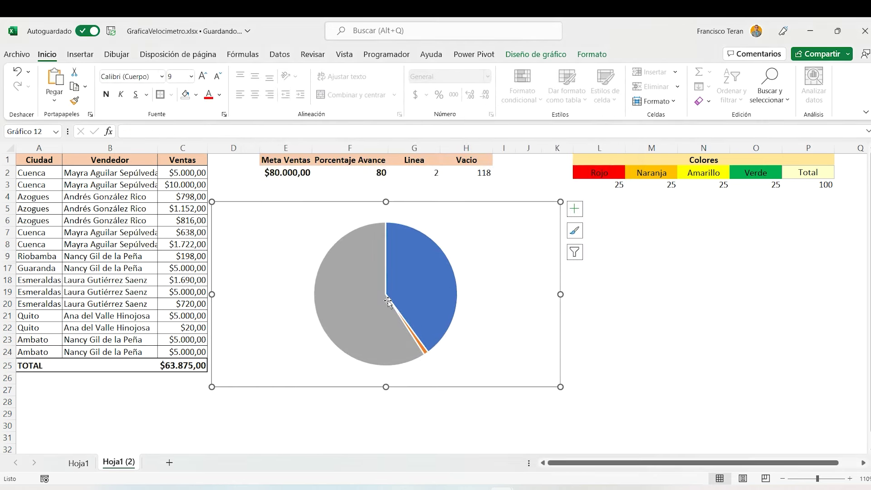
mouse_move(414, 270)
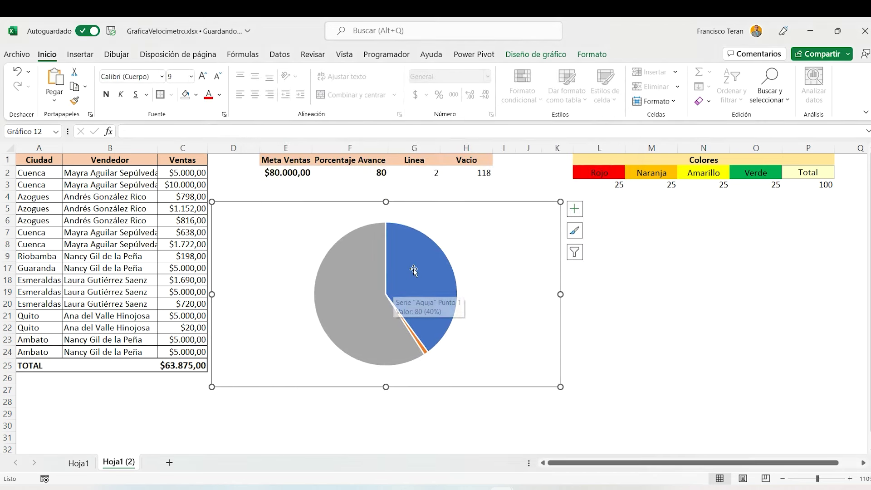
Set the Aguja pie's large grey (80) and blue (118) slices to No fill
left_click(412, 262)
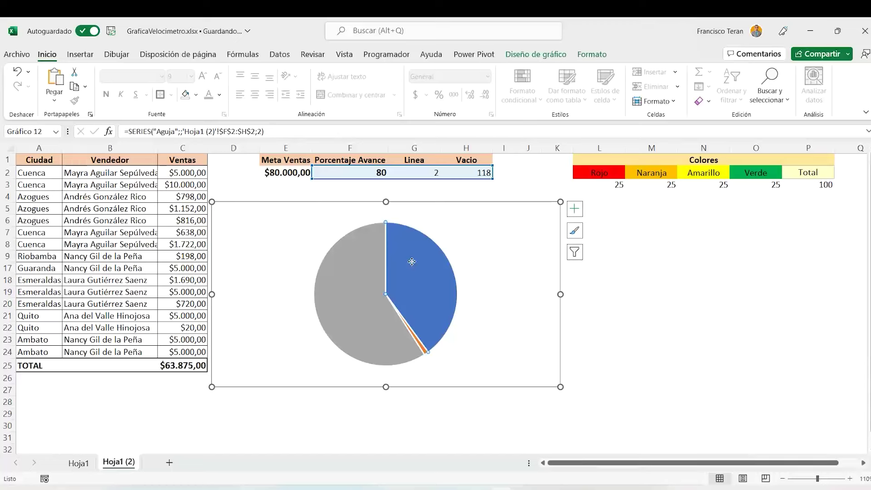
left_click(363, 274)
right_click(362, 274)
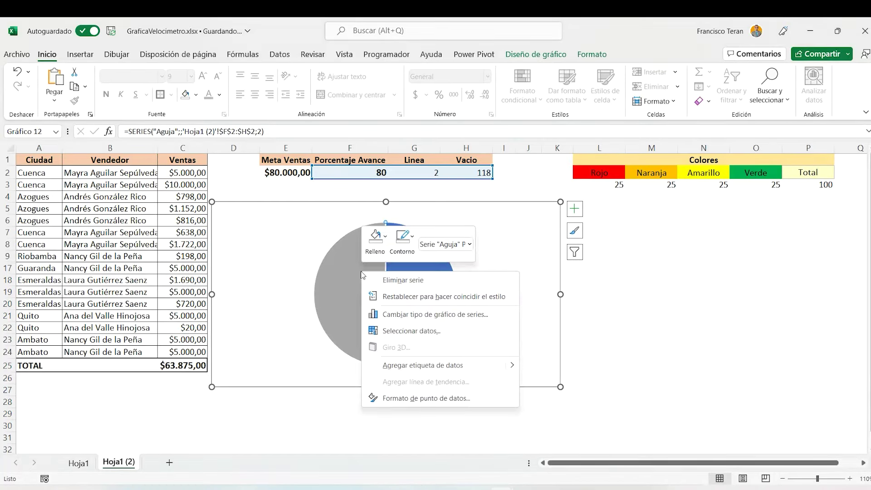
left_click(416, 396)
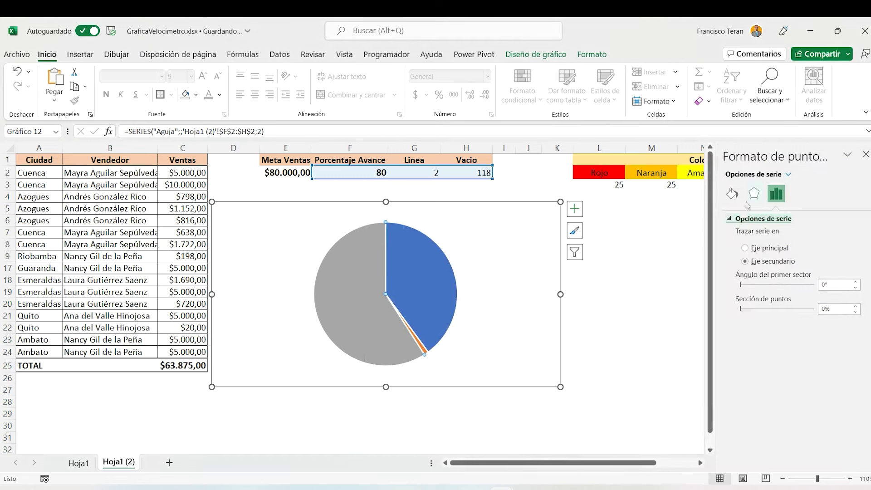
left_click(732, 193)
left_click(740, 236)
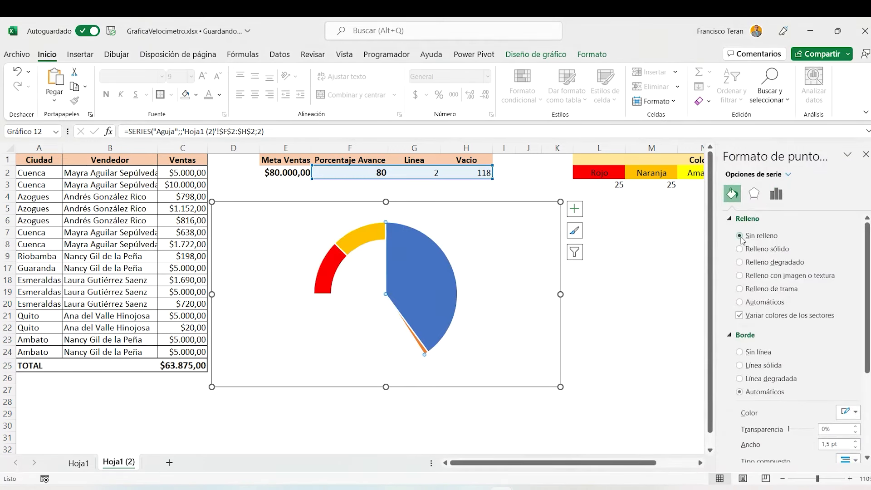
left_click(421, 284)
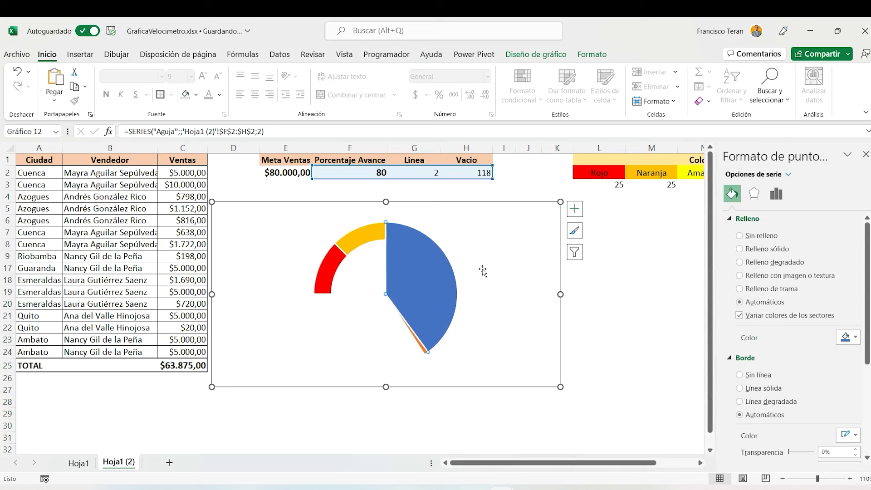
left_click(740, 235)
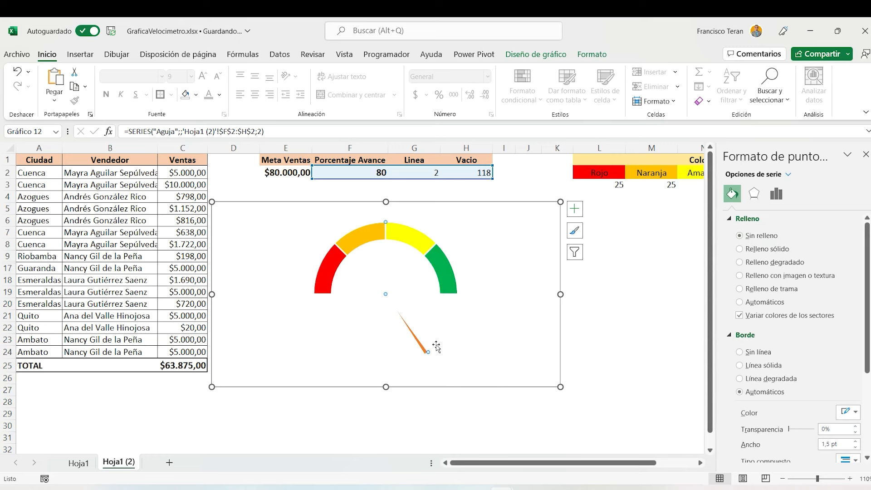
left_click(777, 195)
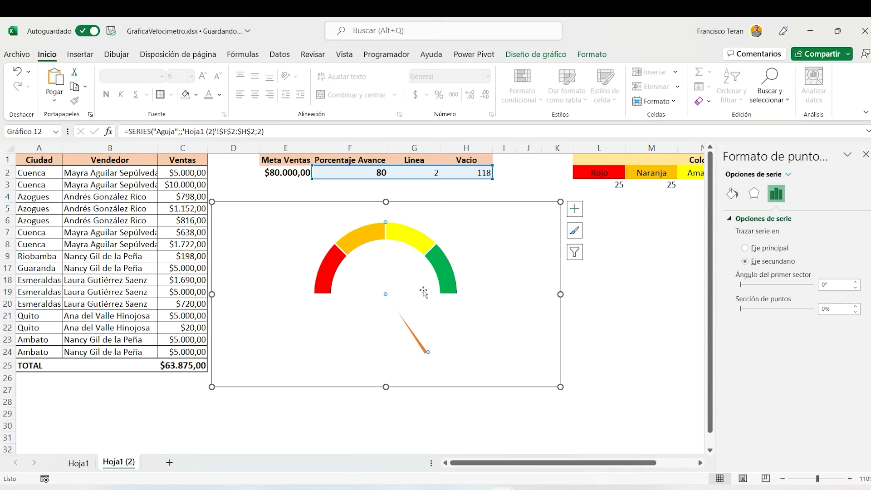
Set the Aguja pie's first-slice angle to 270° and close the format pane
left_click(821, 288)
type("0")
key("Return")
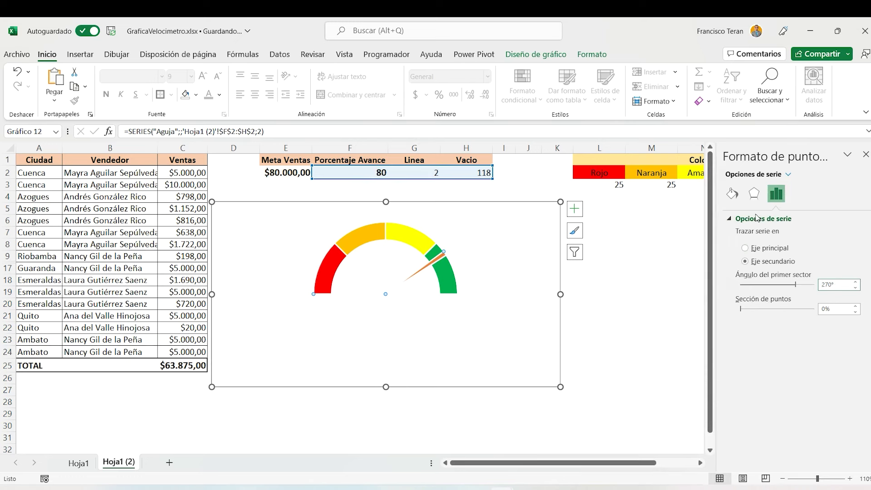
left_click(865, 154)
left_click(442, 260)
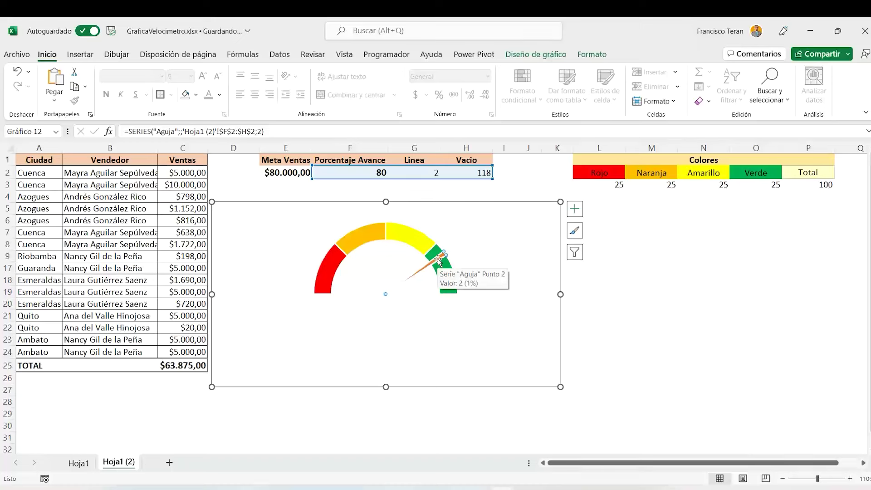
Remove the needle's outline and apply a bevel shape effect to it
right_click(438, 259)
left_click(494, 387)
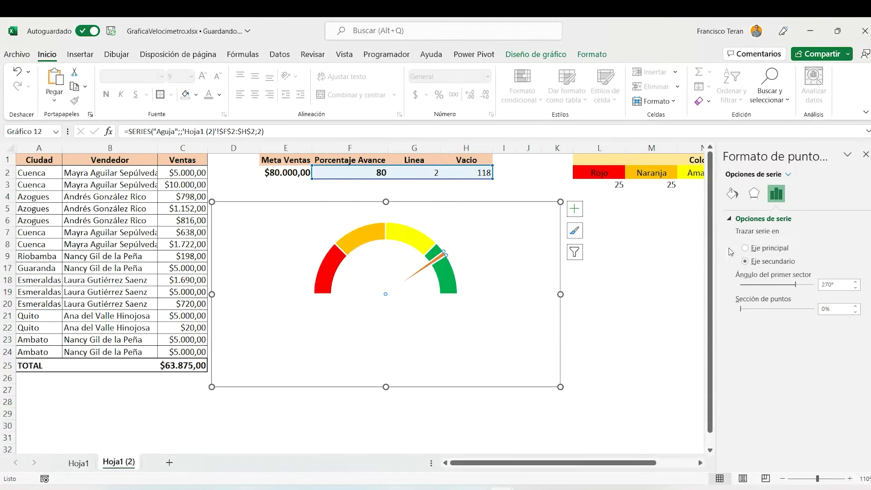
left_click(731, 194)
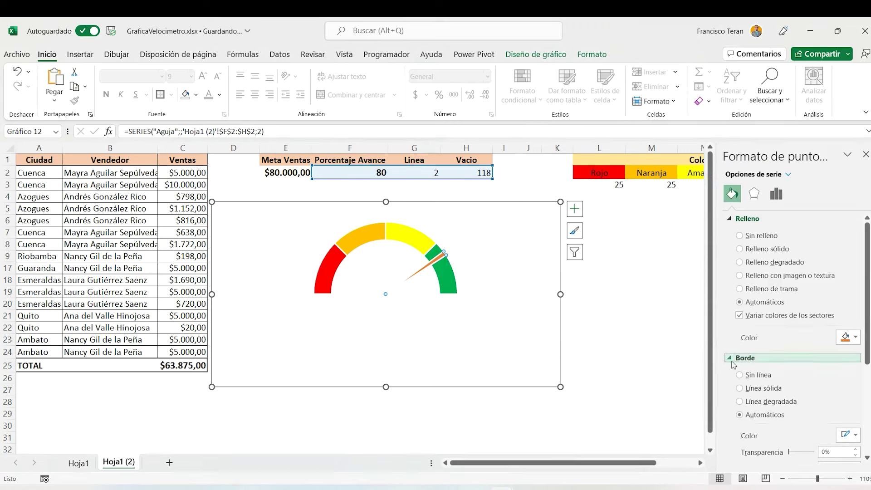
left_click(740, 375)
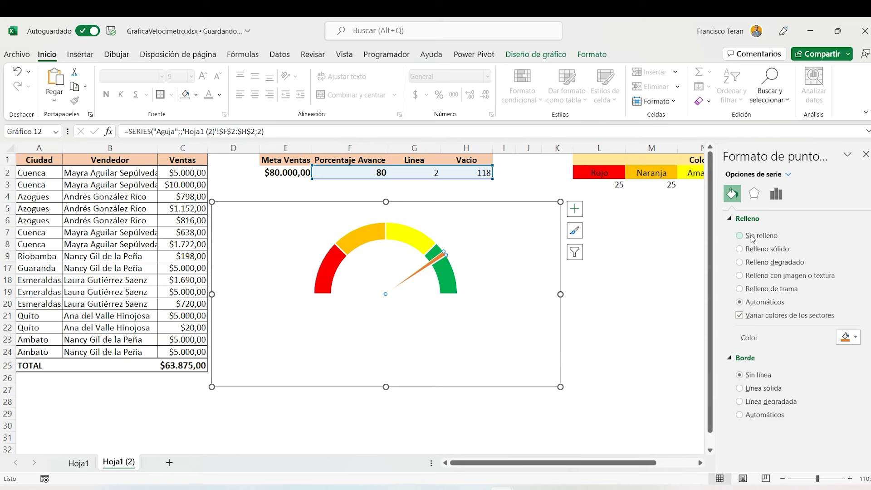
left_click(864, 155)
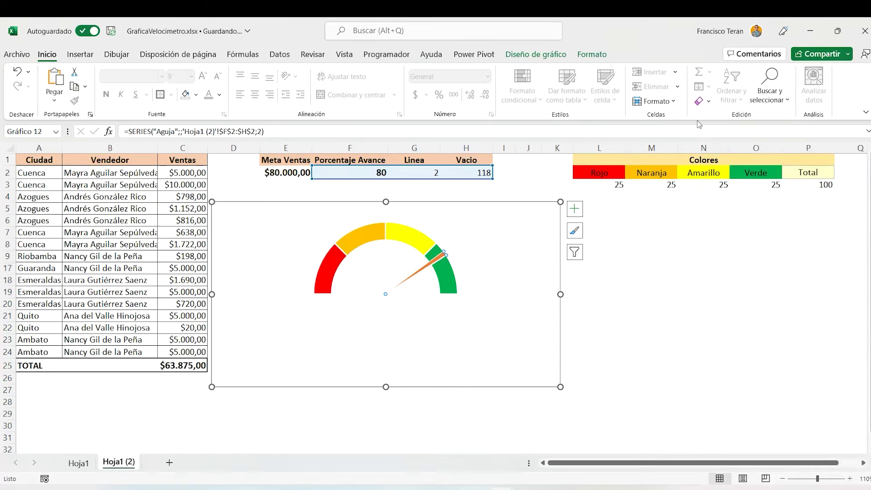
left_click(592, 54)
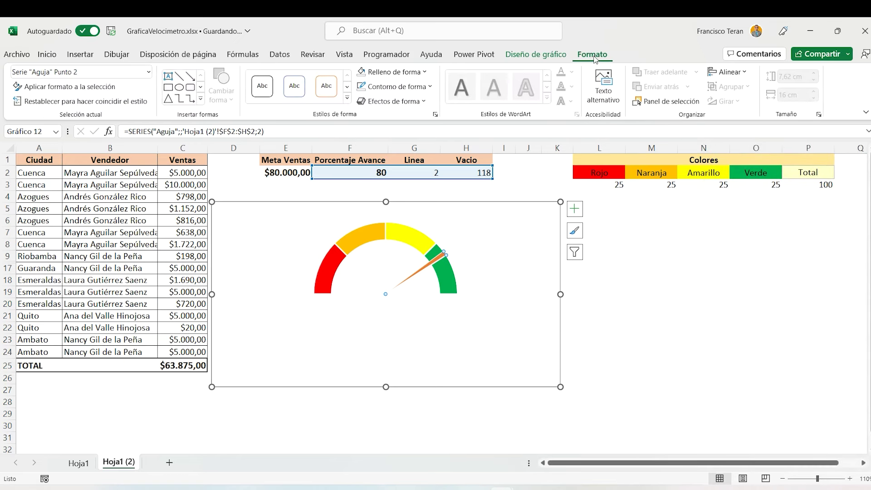
left_click(388, 102)
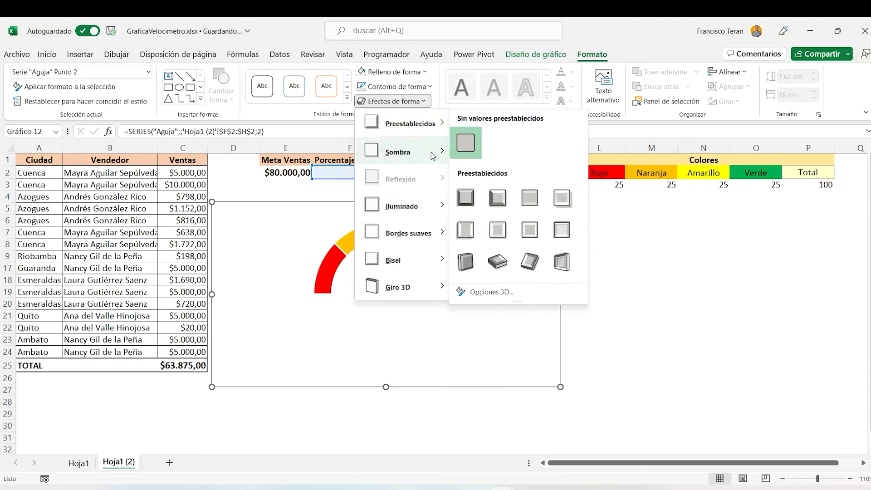
left_click(498, 199)
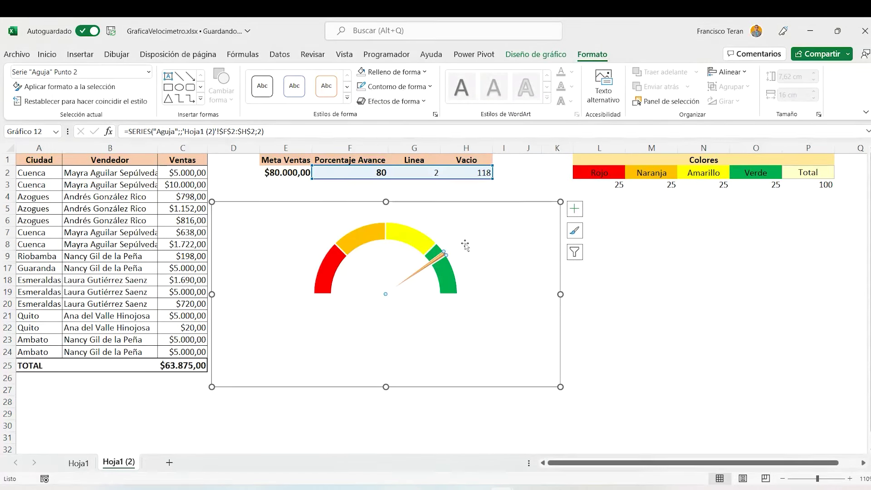
Give the needle a solid grey fill, then close the formatting pane
right_click(439, 259)
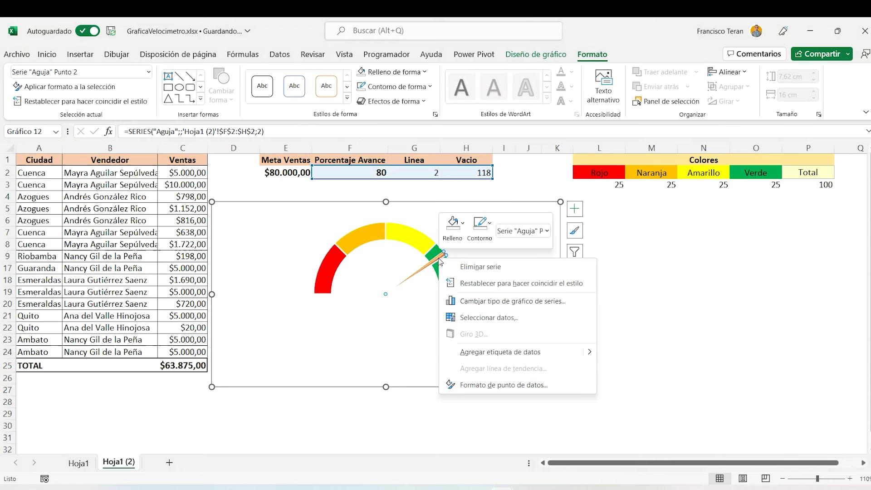
left_click(532, 380)
left_click(732, 193)
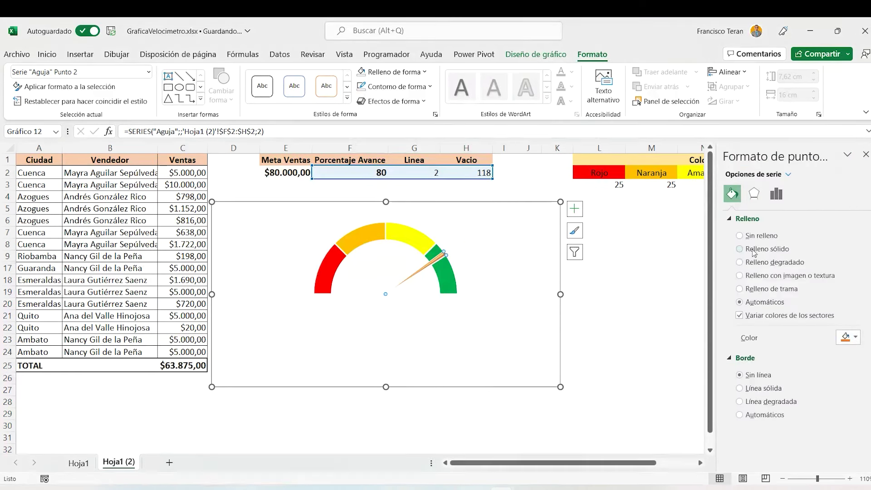
left_click(846, 337)
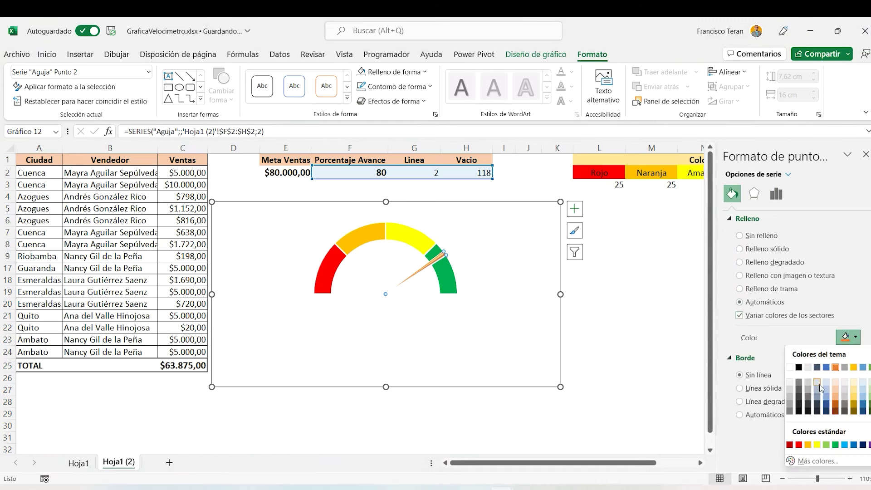
left_click(808, 394)
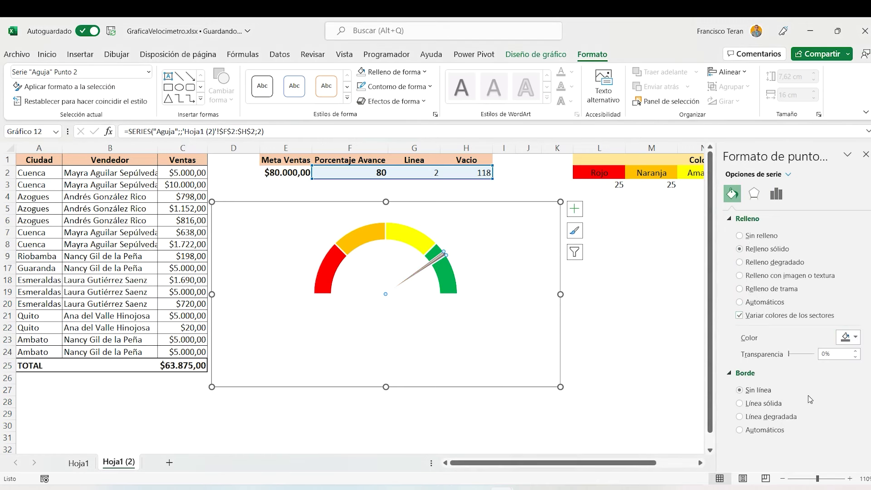
left_click(648, 265)
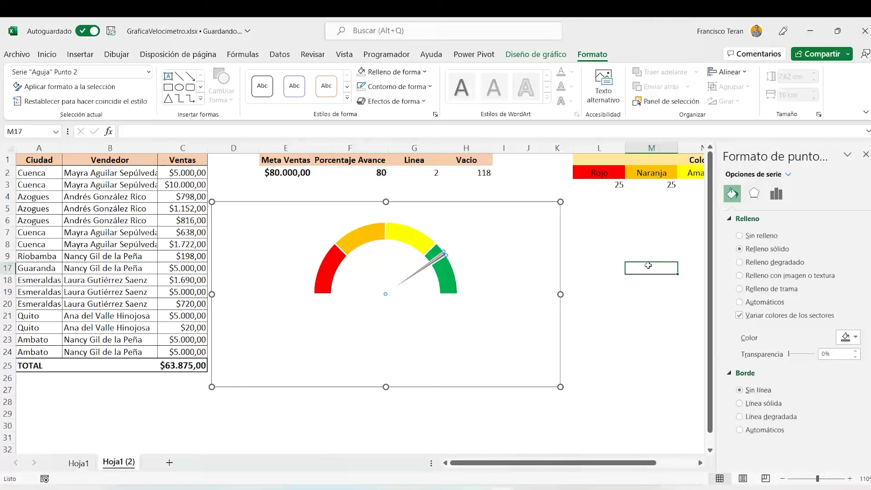
left_click(482, 221)
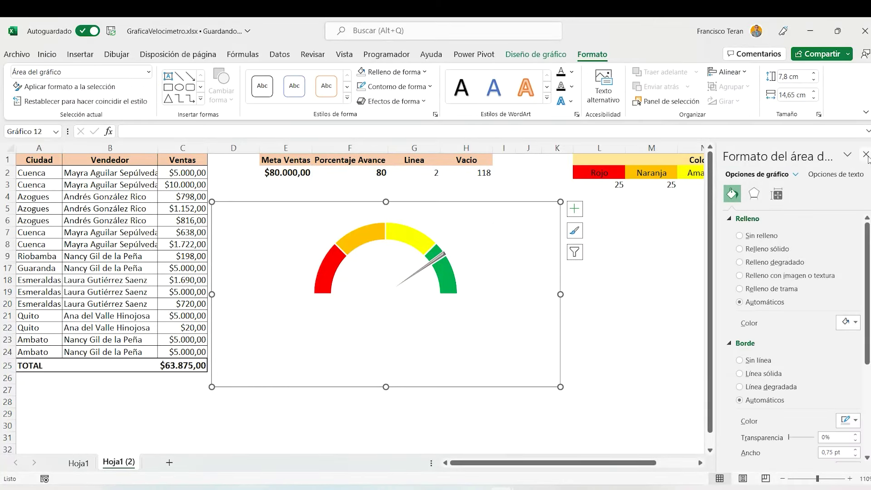
left_click(865, 155)
left_click(630, 240)
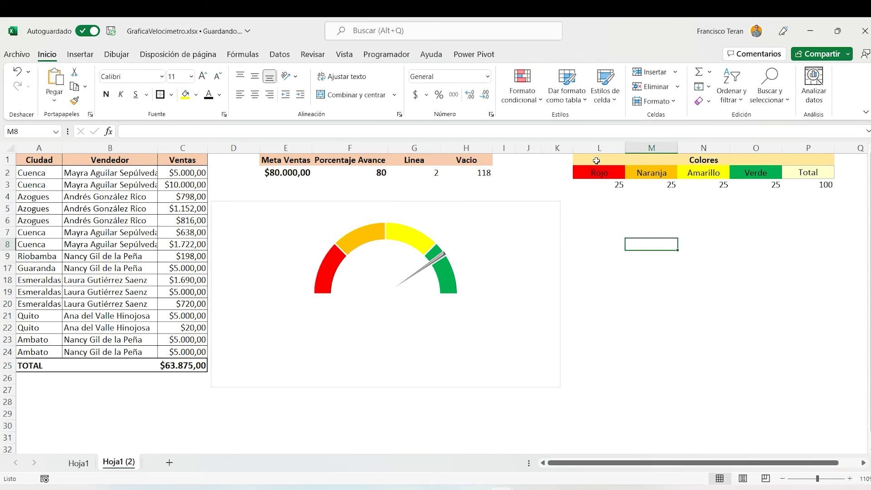
Apply a ;;; custom number format to L1:P3 and reset it to the Normal cell style
left_click_drag(596, 160, 810, 187)
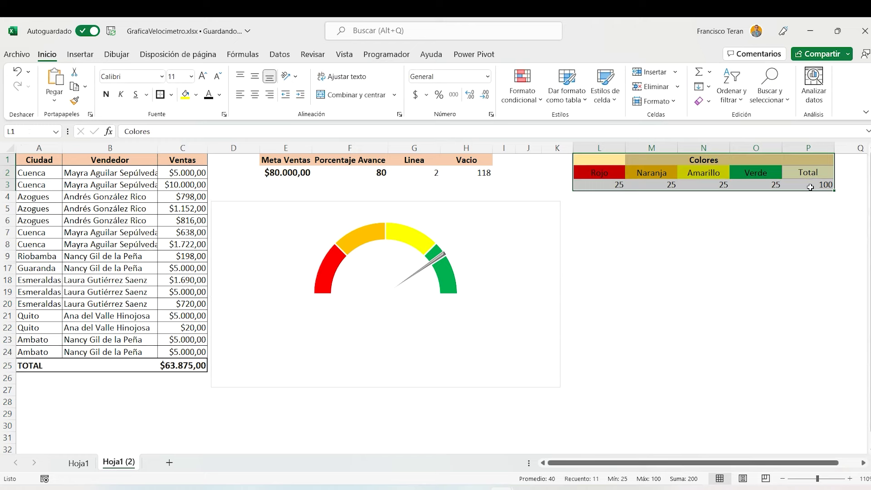
key("ctrl+1")
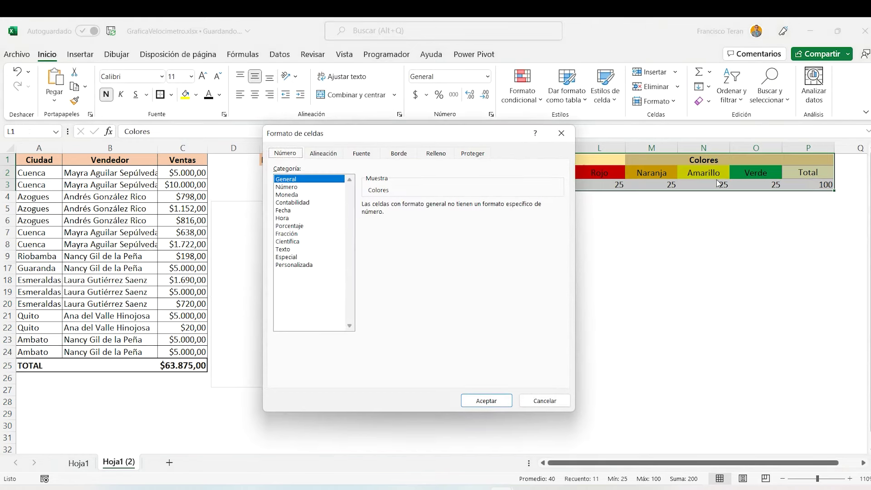
left_click(290, 264)
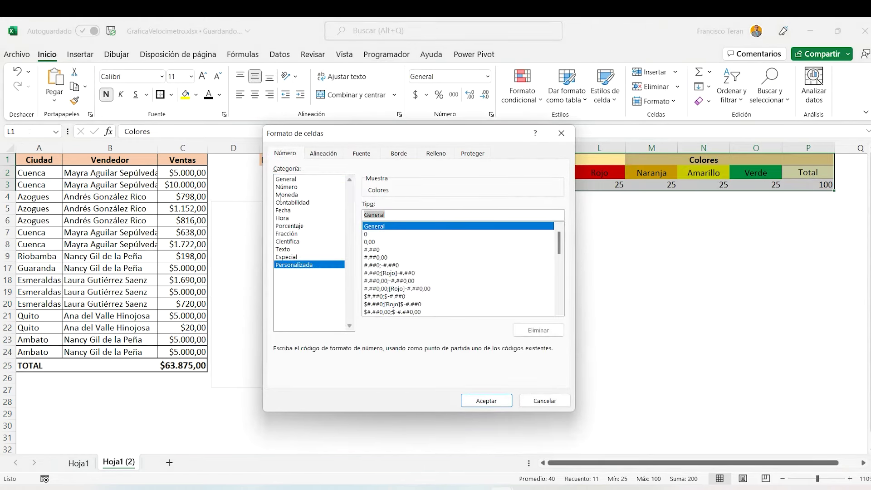
type(";;;")
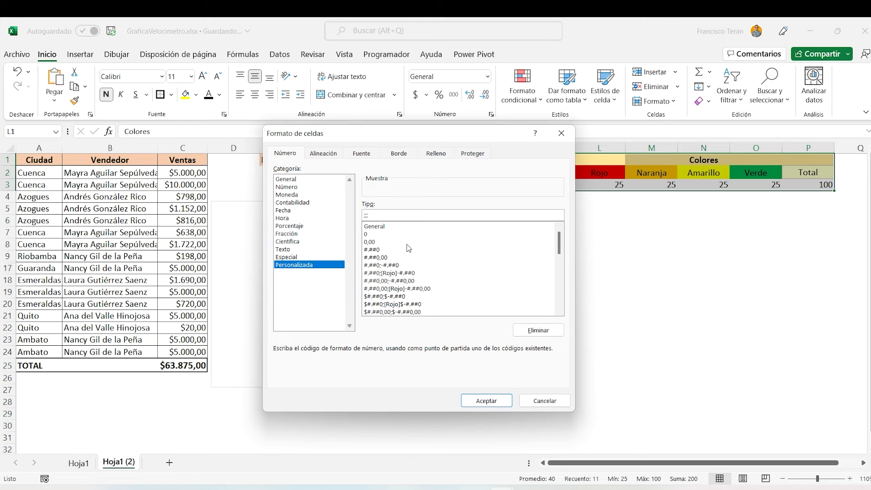
left_click(476, 395)
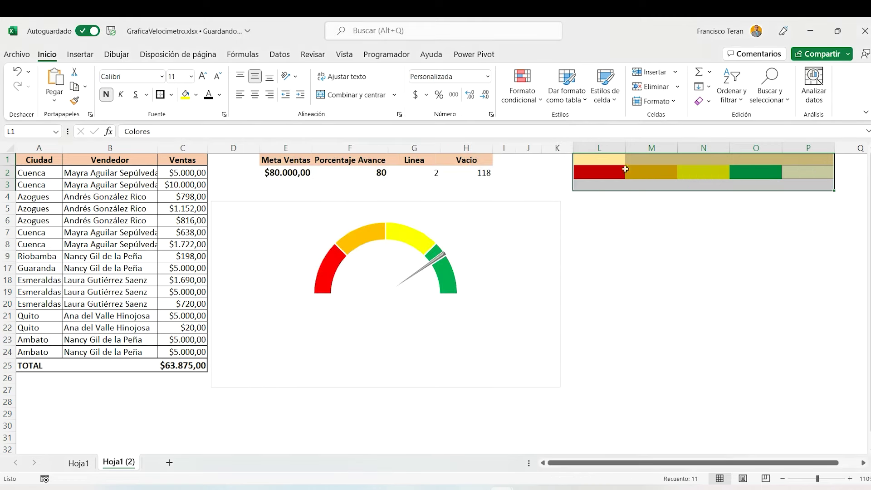
left_click(614, 100)
left_click(522, 130)
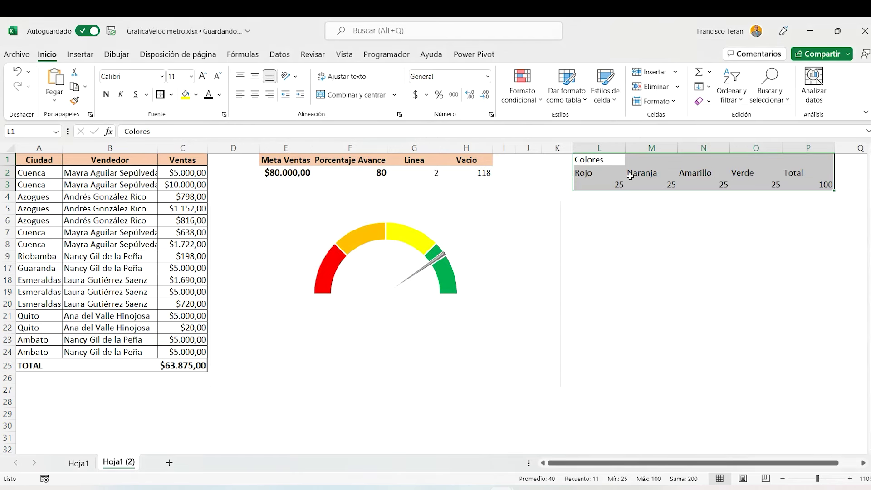
Reapply the ;;; custom format to L1:P3 so the Colores table stays hidden
key("ctrl+1")
left_click(328, 264)
double_click(400, 216)
type(";;;")
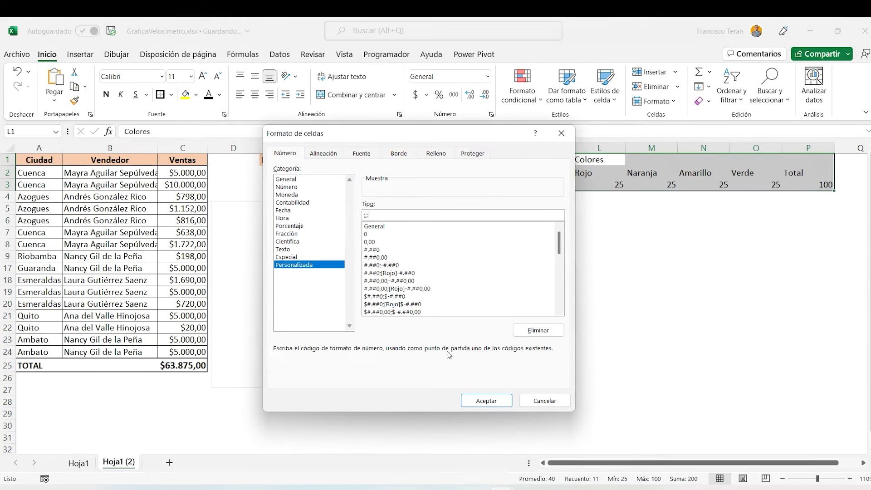
left_click(486, 401)
left_click(669, 241)
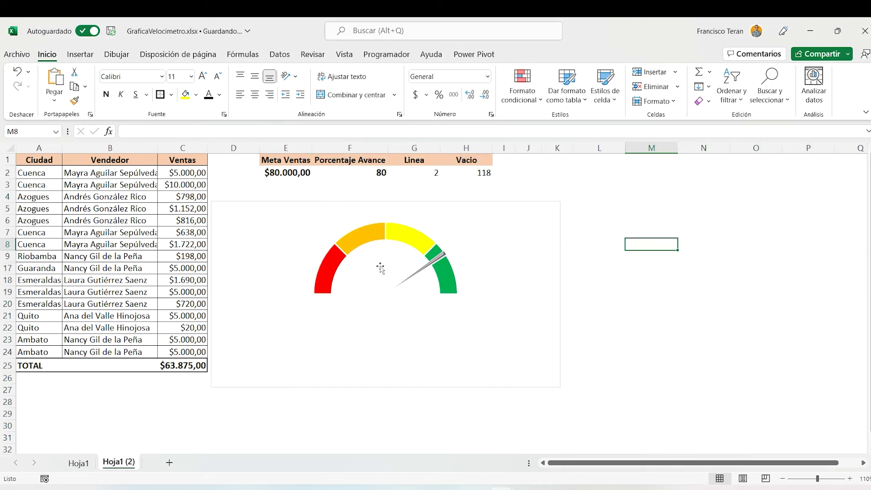
Test the needle by setting Linea in G2 to 4, then restoring it to 2
left_click(424, 172)
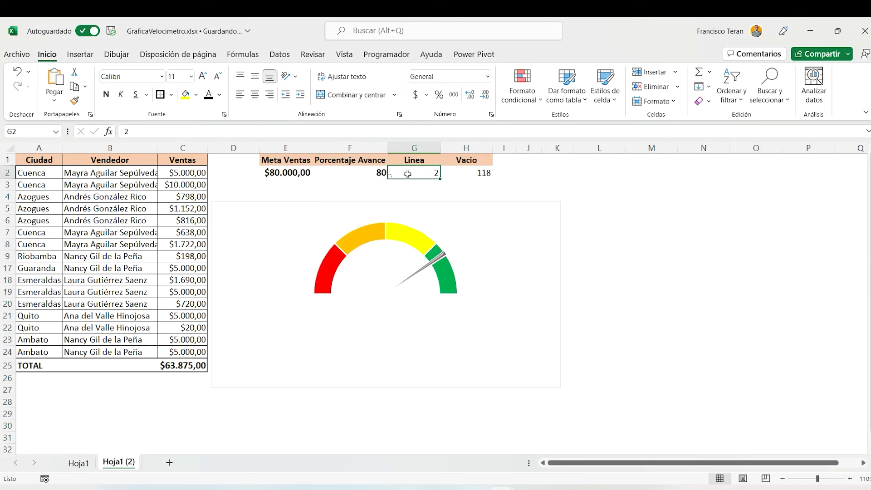
type("4")
key("Return")
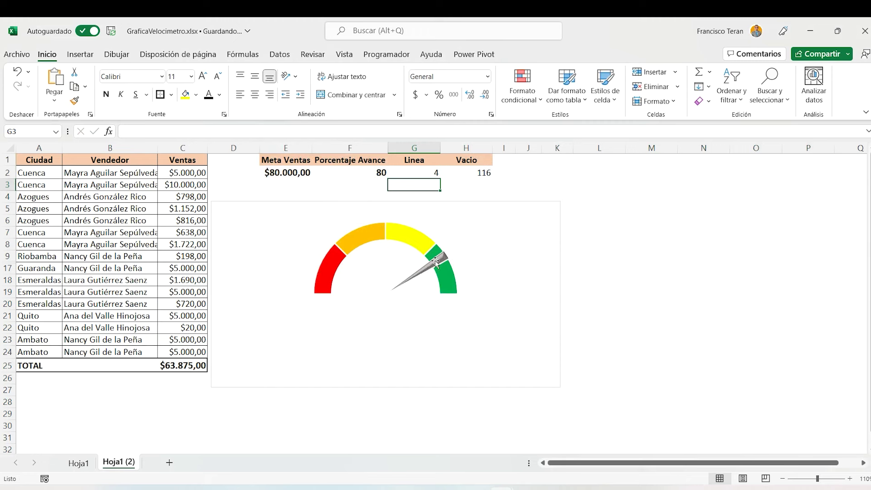
left_click(434, 173)
type("2")
key("Return")
Enlarge the gauge chart from its corner and move it slightly higher
left_click(486, 249)
left_click_drag(557, 393, 647, 434)
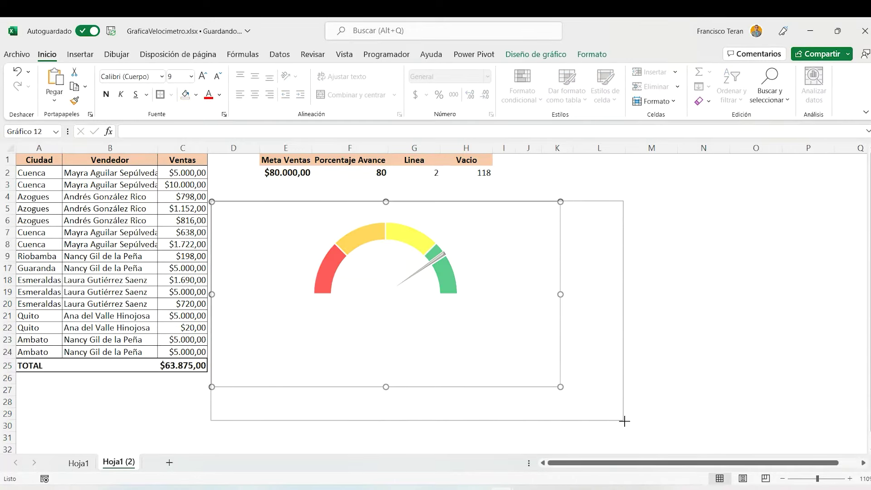
left_click_drag(476, 204, 476, 198)
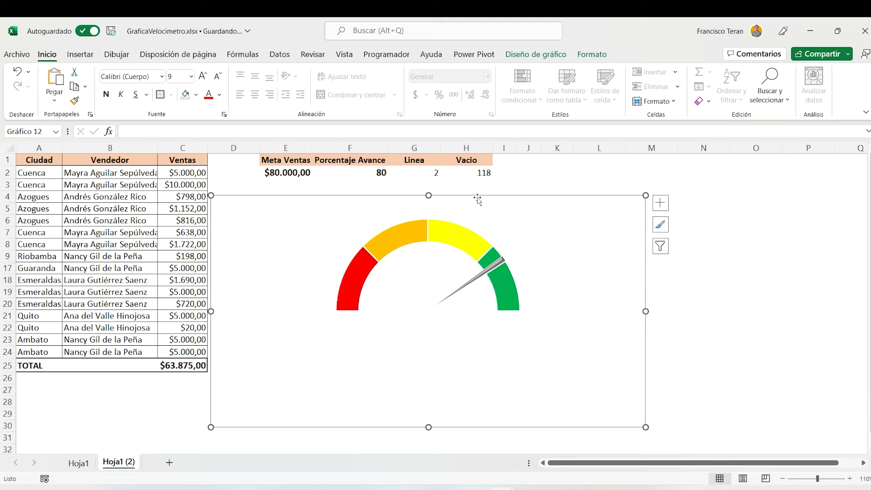
right_click(479, 202)
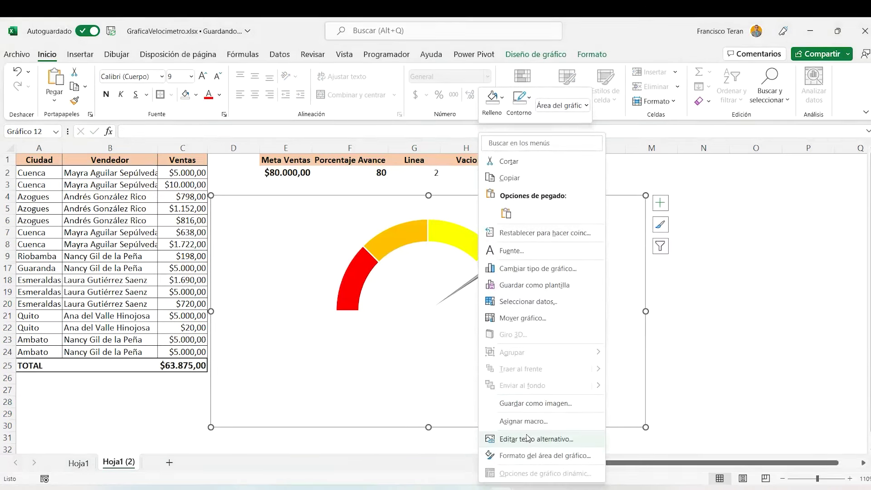
Set the chart area to Sin relleno and Sin contorno
left_click(599, 57)
left_click(598, 57)
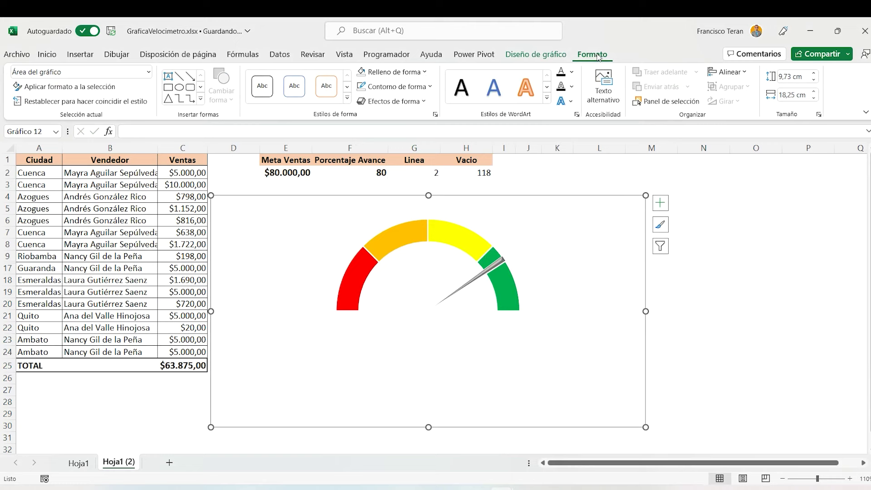
left_click(392, 72)
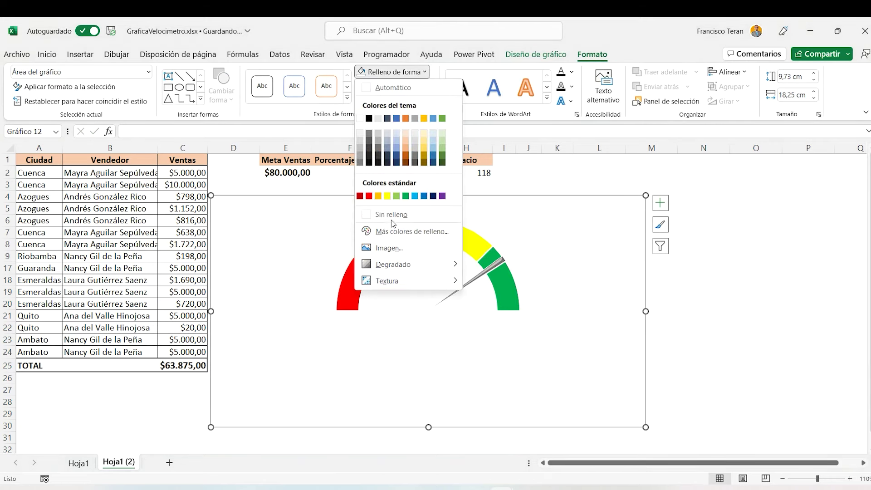
left_click(390, 215)
left_click(429, 86)
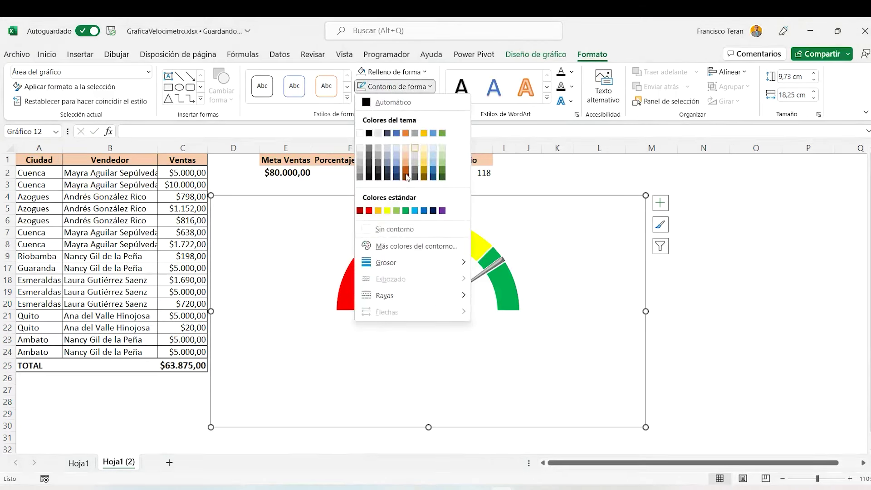
left_click(402, 229)
Reposition the gauge chart further right on the sheet
left_click_drag(536, 222, 294, 207)
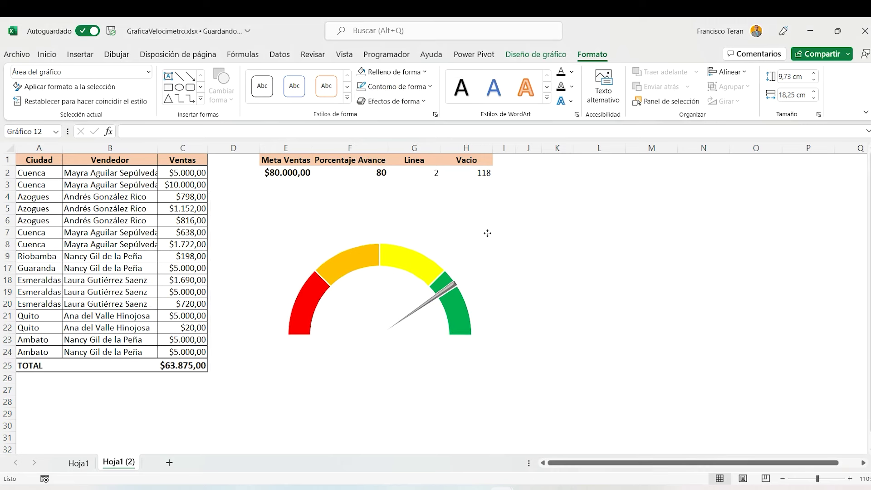
mouse_move(293, 207)
left_mouse_down()
mouse_move(577, 244)
mouse_move(554, 228)
left_mouse_up()
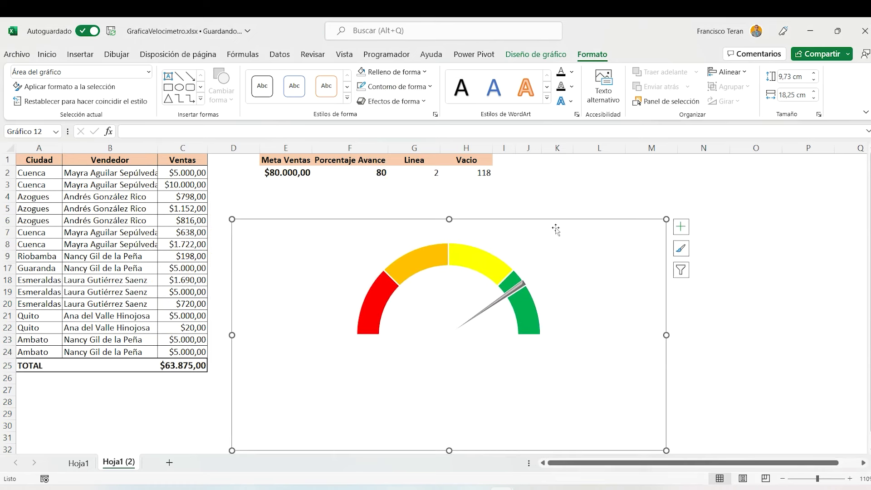
left_click(514, 206)
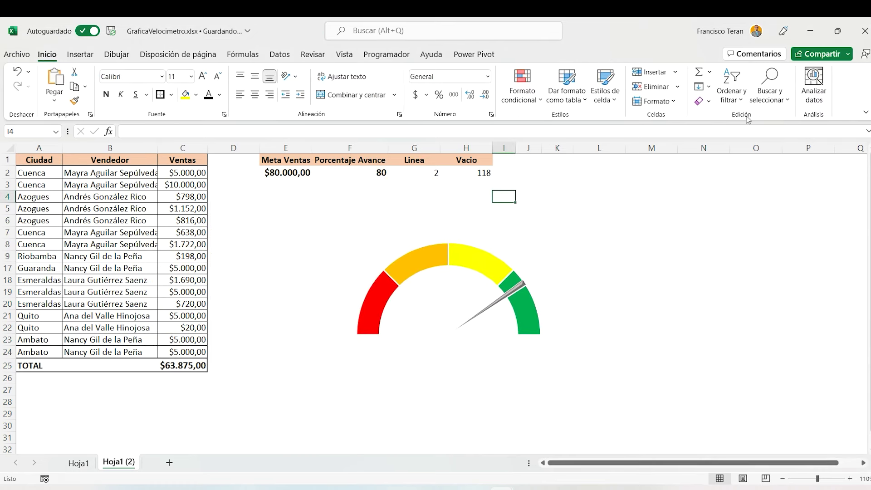
Insert a WordArt label reading 0% left of the gauge and shrink its font to 28
left_click(89, 56)
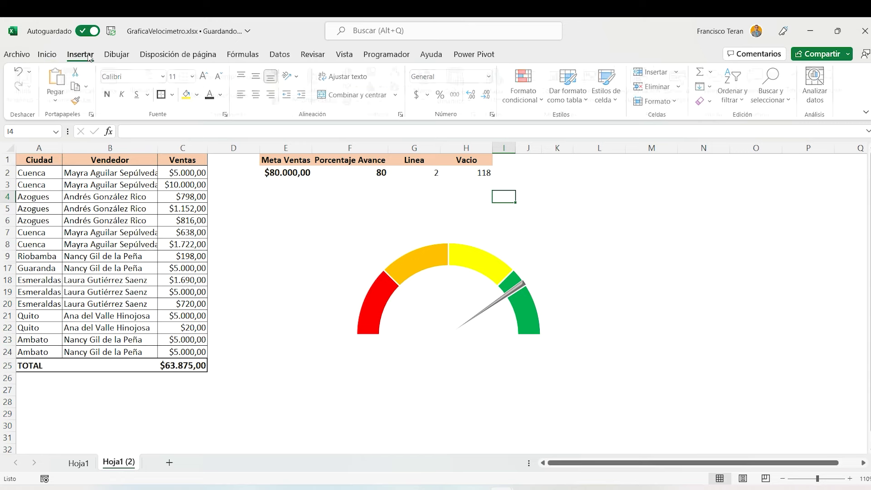
left_click(799, 88)
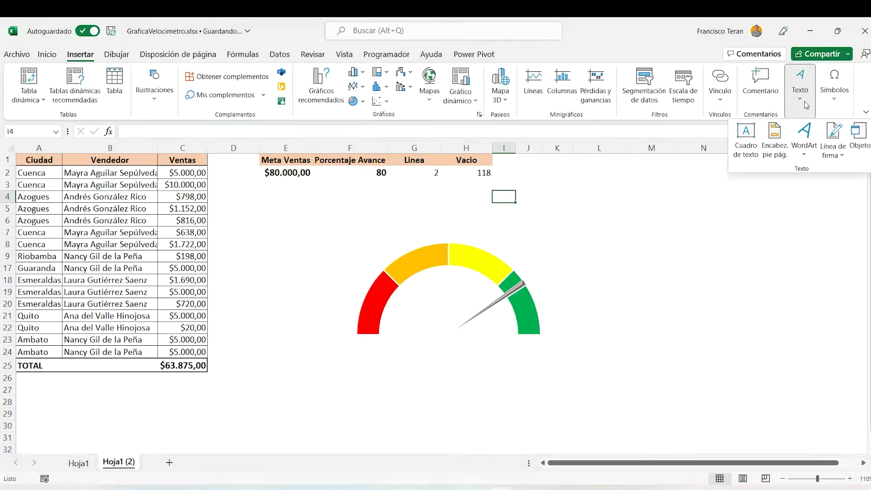
left_click(805, 157)
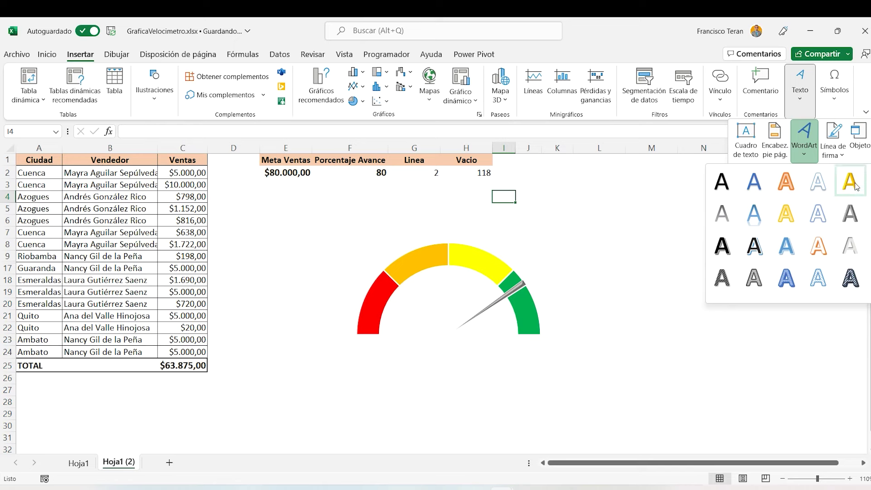
left_click(852, 216)
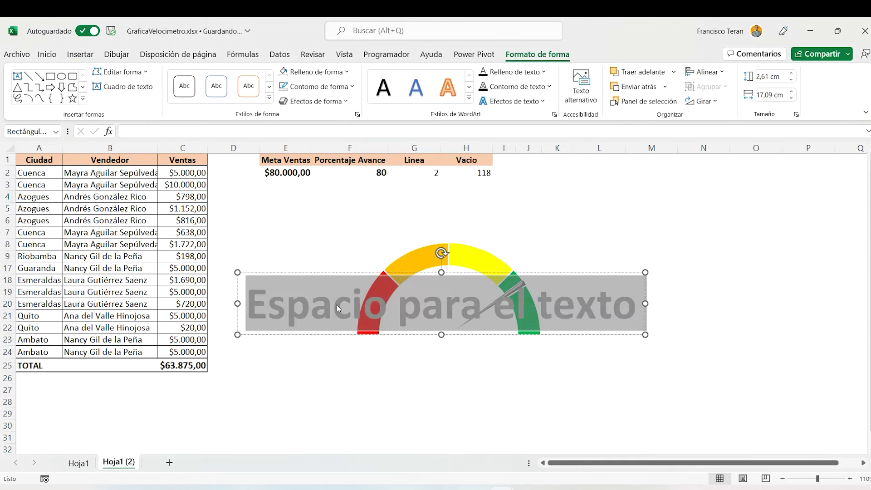
type("0%")
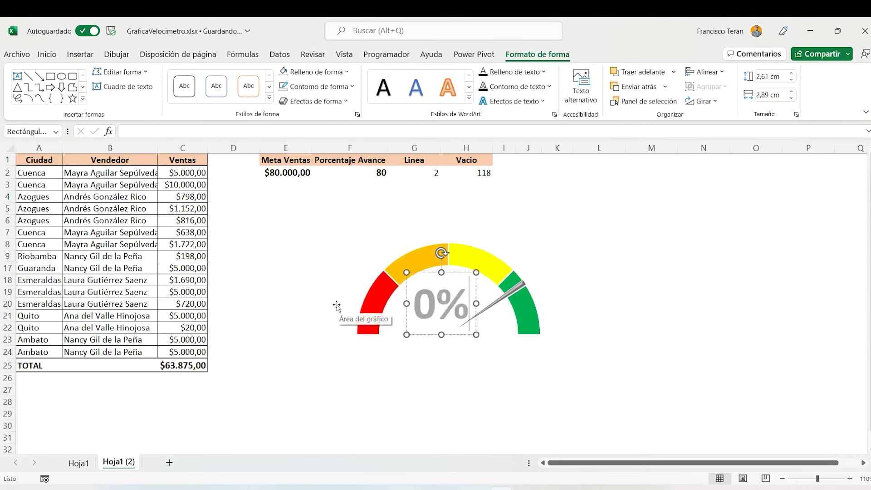
left_click_drag(452, 272, 339, 289)
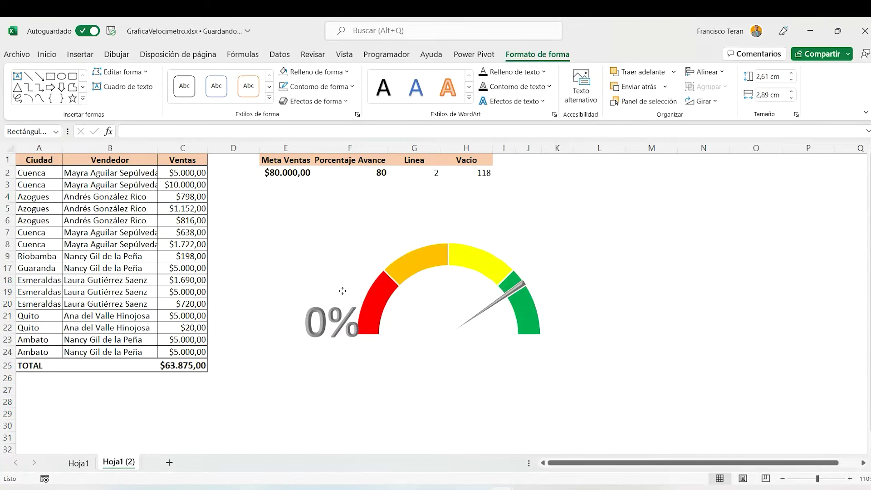
left_click(47, 55)
left_click(219, 77)
left_click(219, 77)
left_click(219, 76)
left_click(219, 77)
left_click(219, 77)
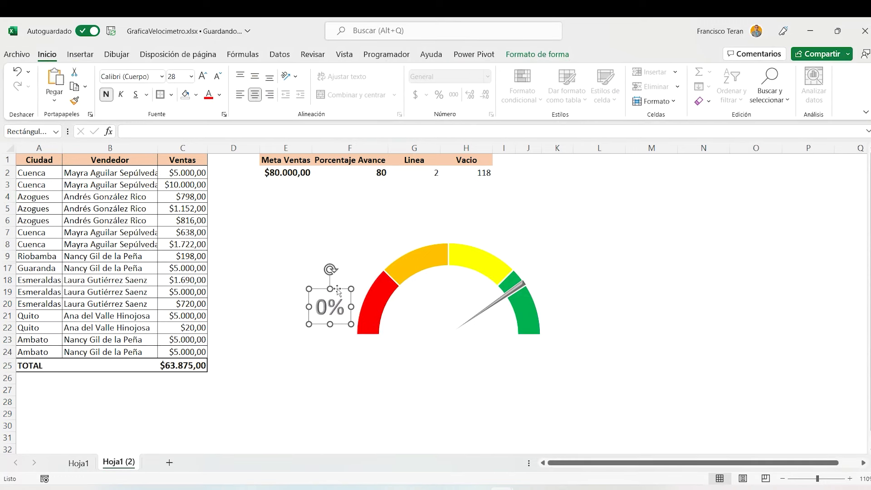
Place the 0% label at the red arc's end and copy it above as 25%
left_click_drag(337, 291, 347, 309)
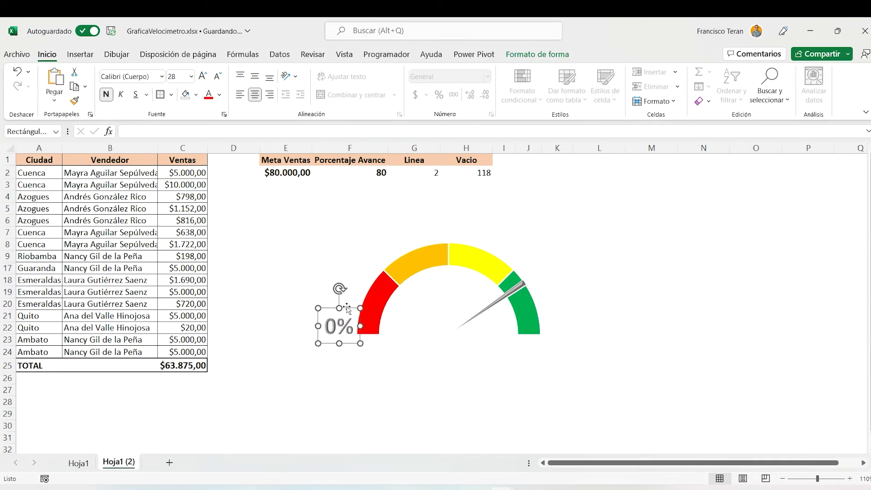
left_click_drag(347, 307, 370, 245)
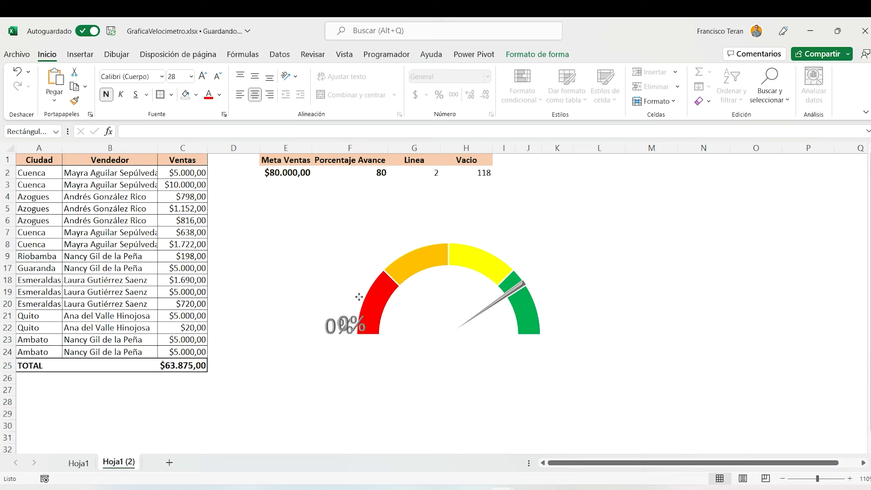
left_click_drag(370, 246, 366, 253)
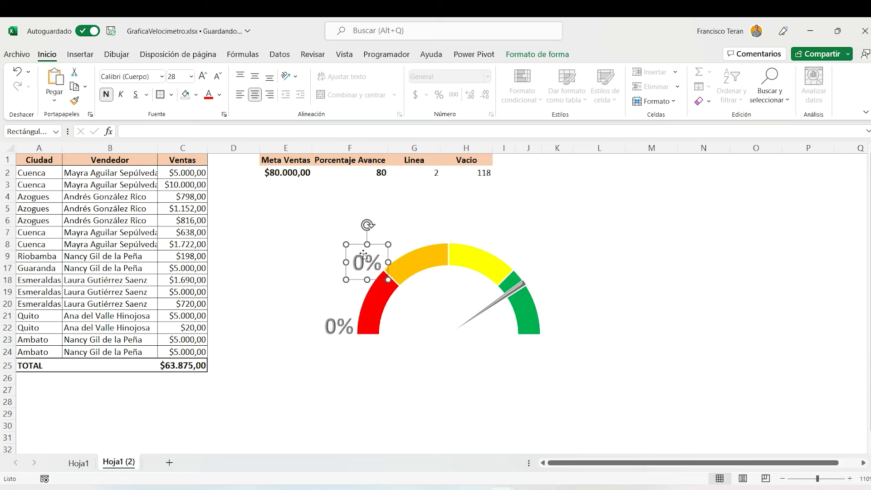
left_click(355, 266)
key("Delete")
type("25")
key("Return")
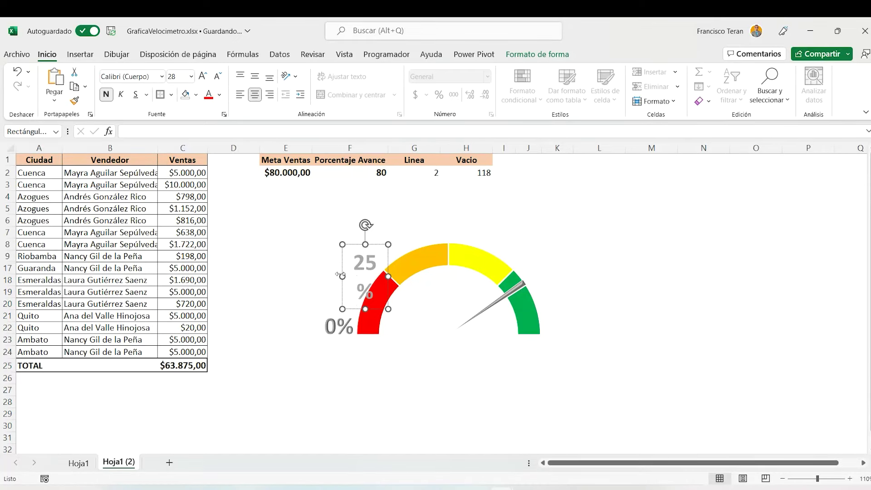
left_click_drag(342, 276, 334, 276)
left_click(377, 245)
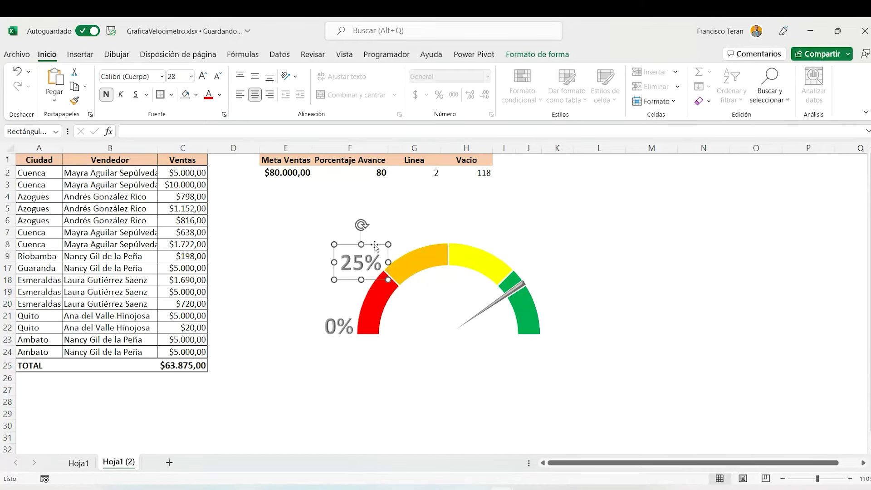
Copy the label to the top of the gauge and change it to 50%
left_click_drag(376, 248, 467, 214)
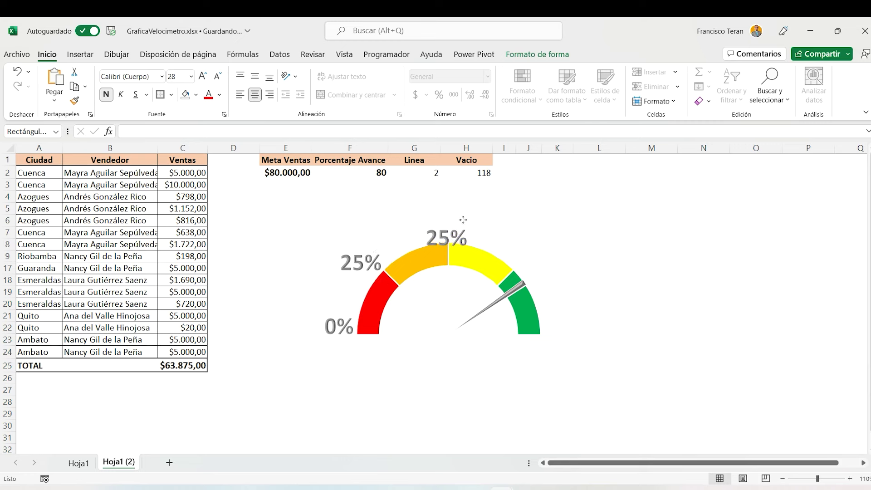
left_click_drag(467, 214, 468, 212)
left_click(454, 233)
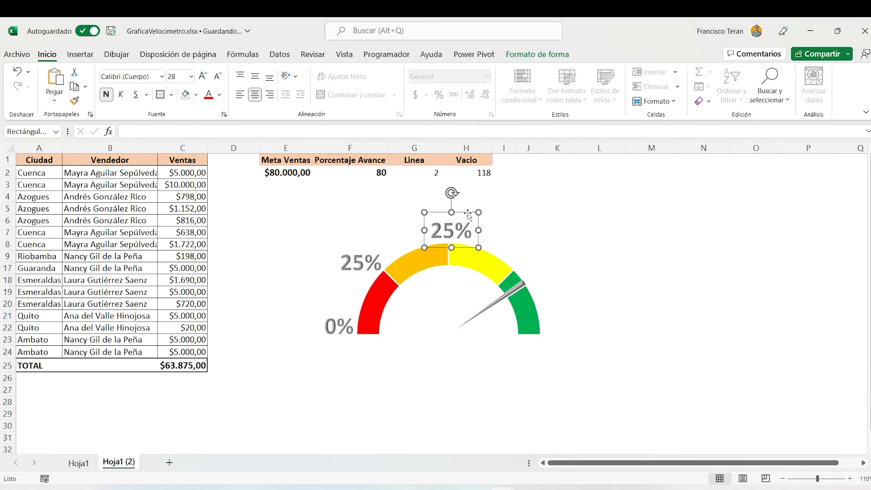
key("BackSpace")
key("BackSpace")
type("50")
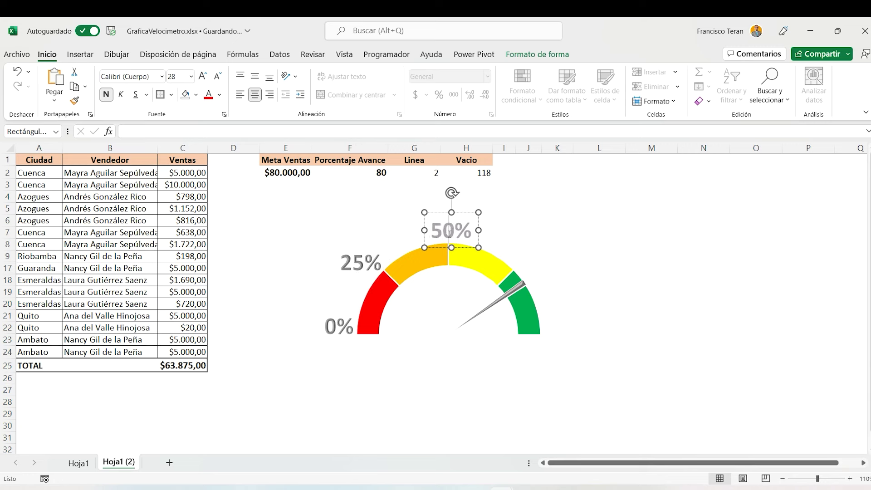
left_click(505, 220)
left_click(467, 223)
Copy the 50% label to the upper right of the arc as 75%
left_click_drag(468, 213, 554, 245)
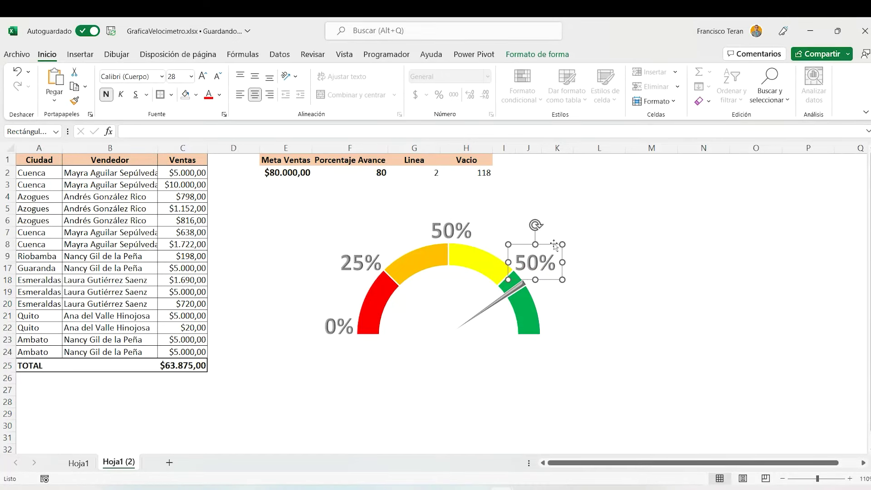
left_click(540, 261)
key("BackSpace")
key("BackSpace")
type("75")
left_click(587, 232)
left_click(539, 253)
left_click(548, 255)
Copy the 75% label to the green arc's lower end as 100%
left_click_drag(547, 251, 555, 260)
left_click_drag(561, 297, 580, 341)
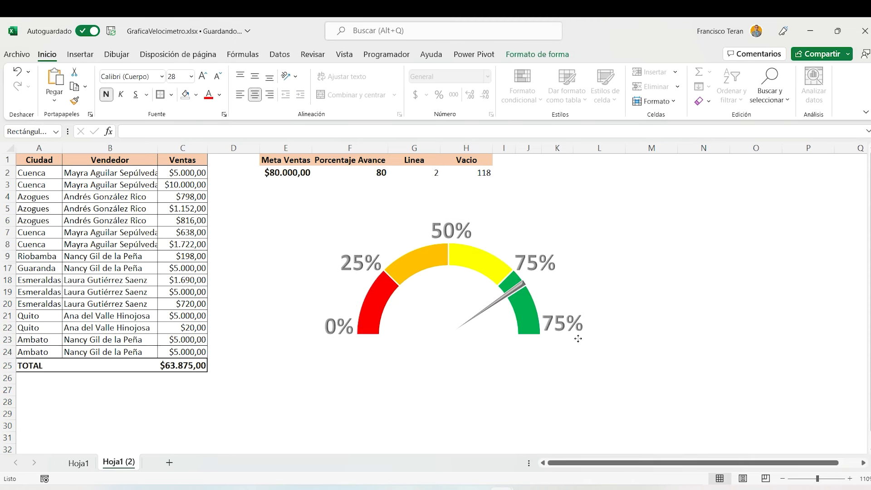
left_click_drag(565, 325, 570, 325)
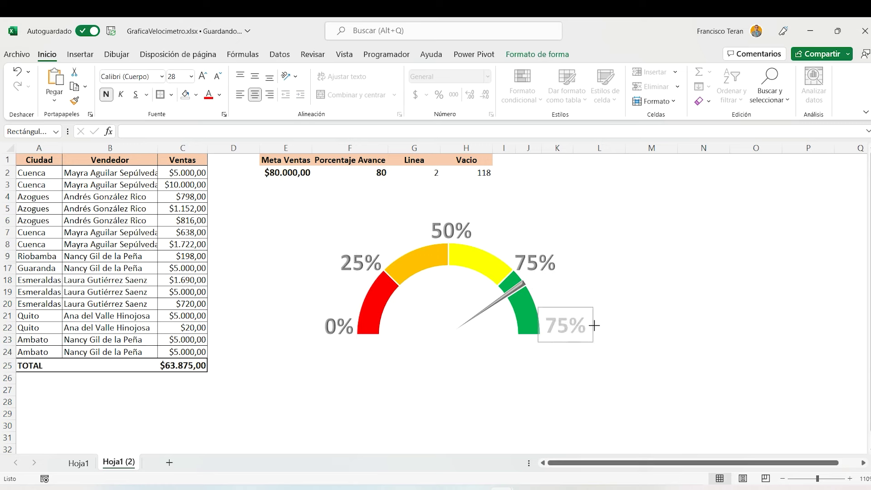
left_click(575, 322)
key("BackSpace")
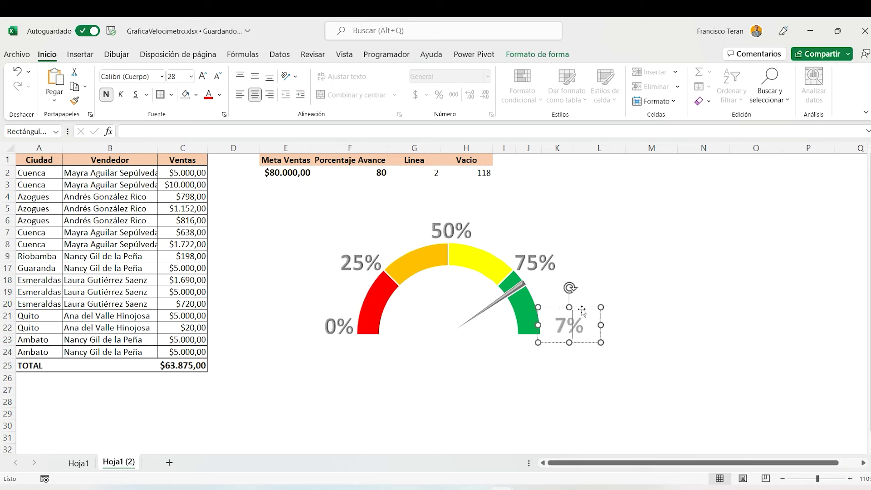
key("BackSpace")
type("100")
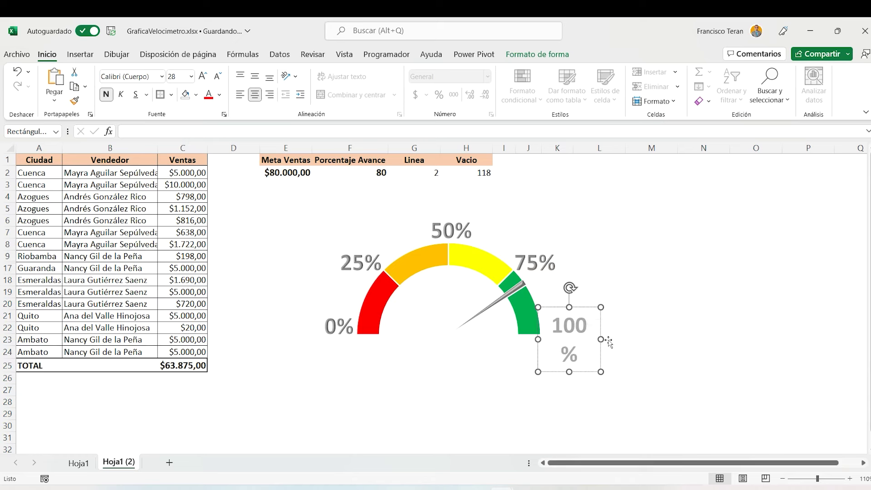
left_click_drag(600, 339, 610, 336)
left_click(663, 319)
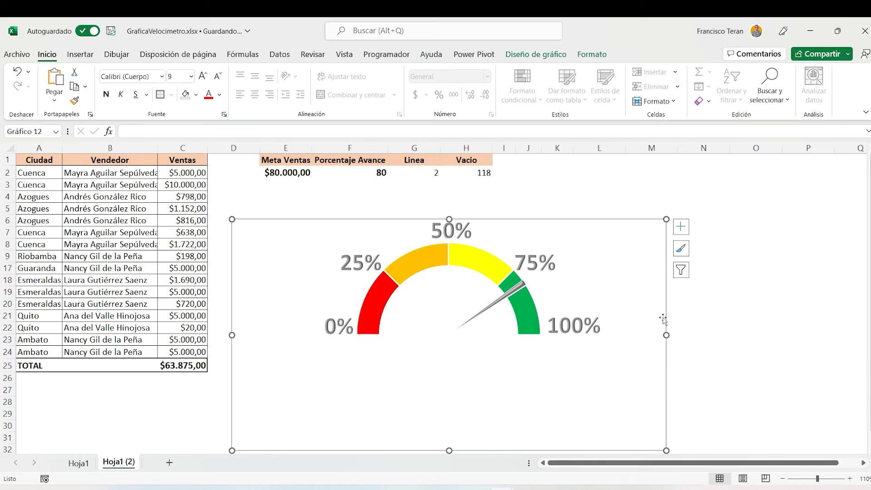
Raise the sales goal in E2 to $100.000,00
left_click(625, 186)
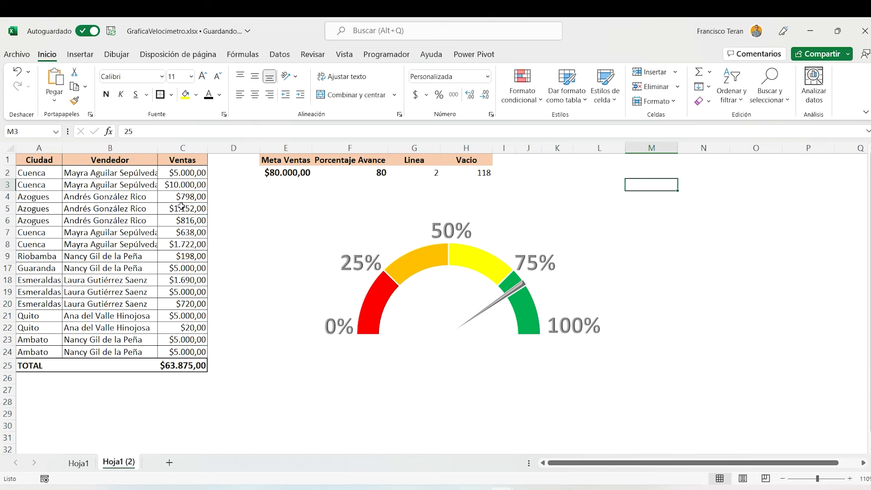
left_click(282, 172)
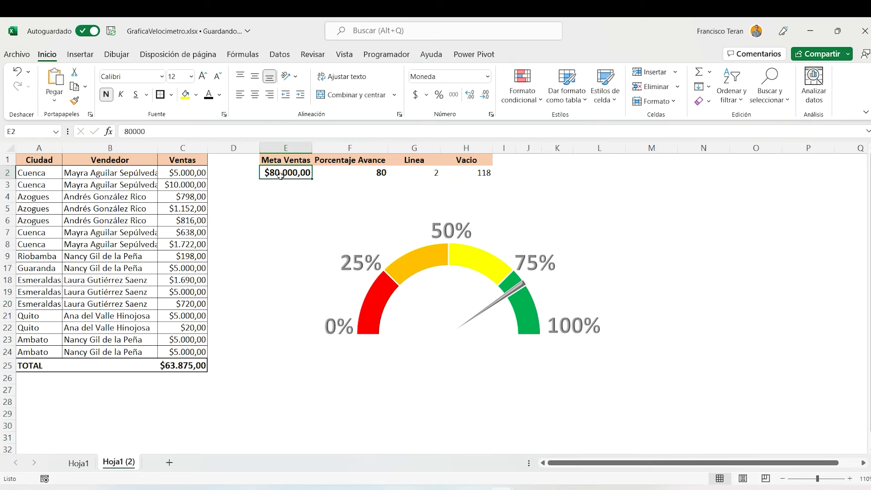
type("1")
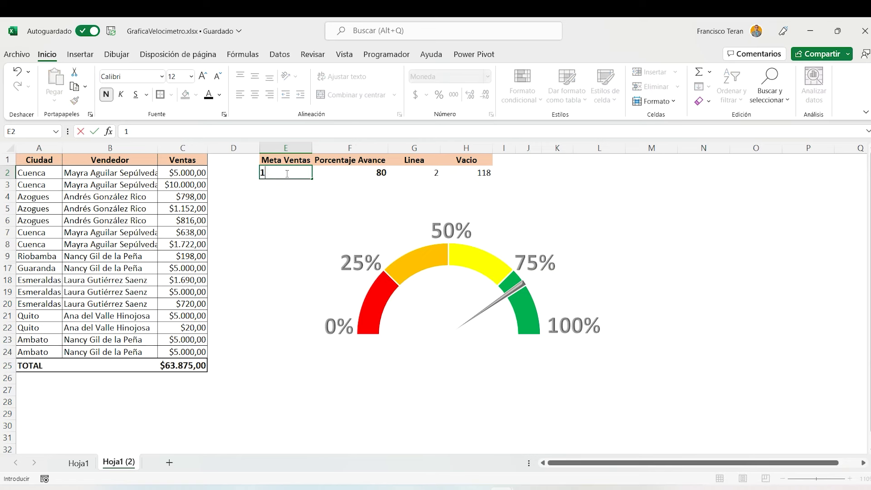
type("$100.0")
key("Return")
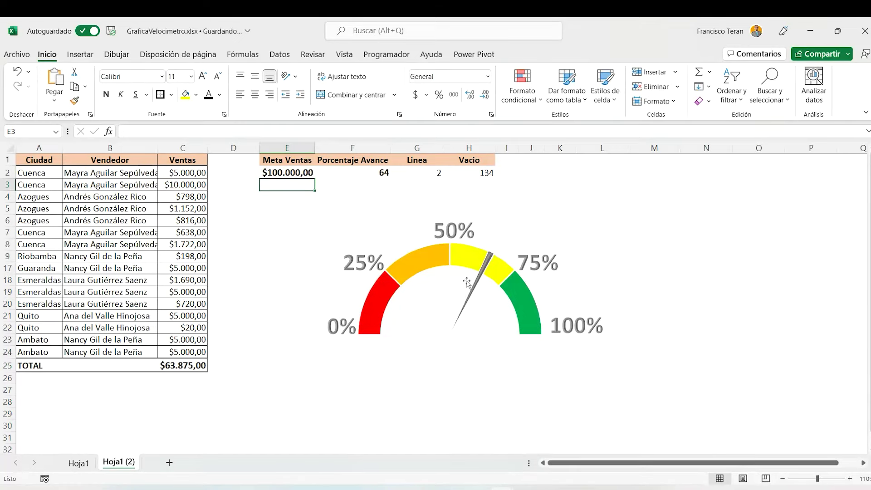
Change the sales in C22 and C6 to $10.000,00 each
mouse_move(472, 290)
left_click(195, 362)
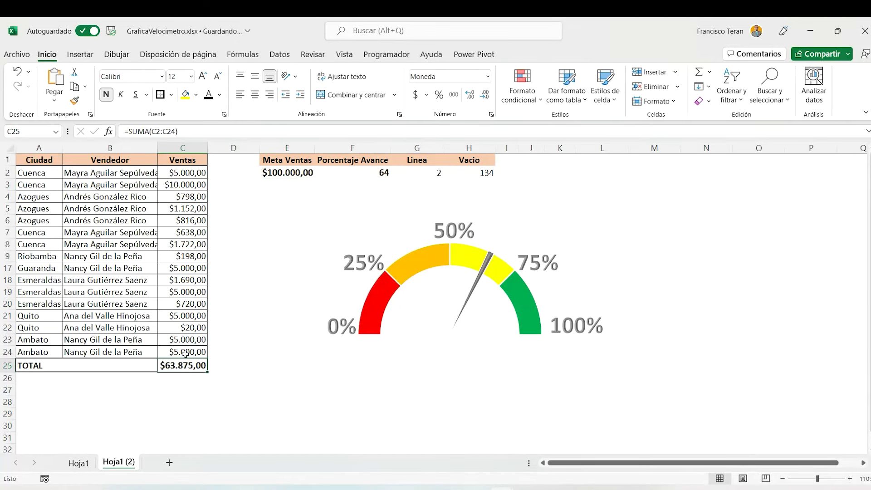
left_click(184, 326)
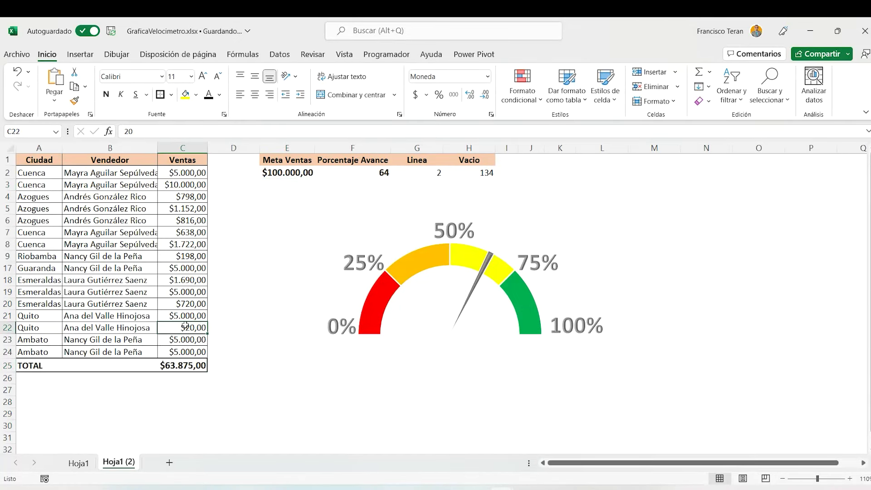
type("10000")
key("Return")
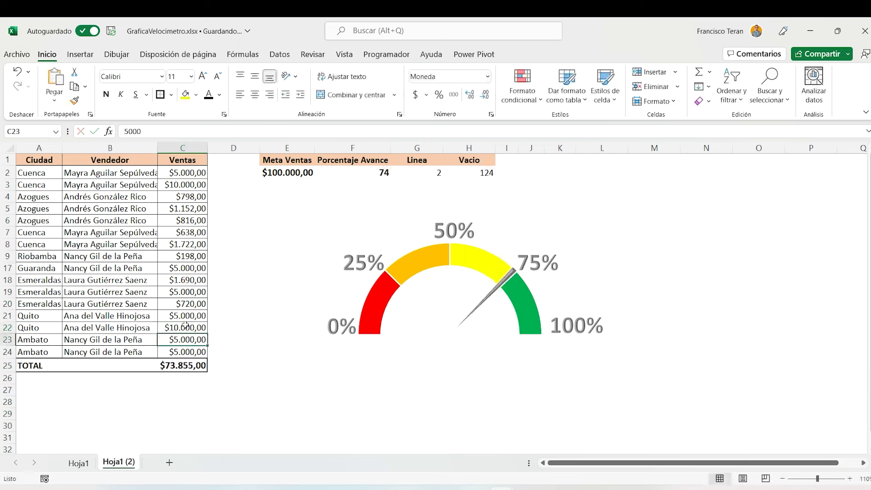
left_click(201, 219)
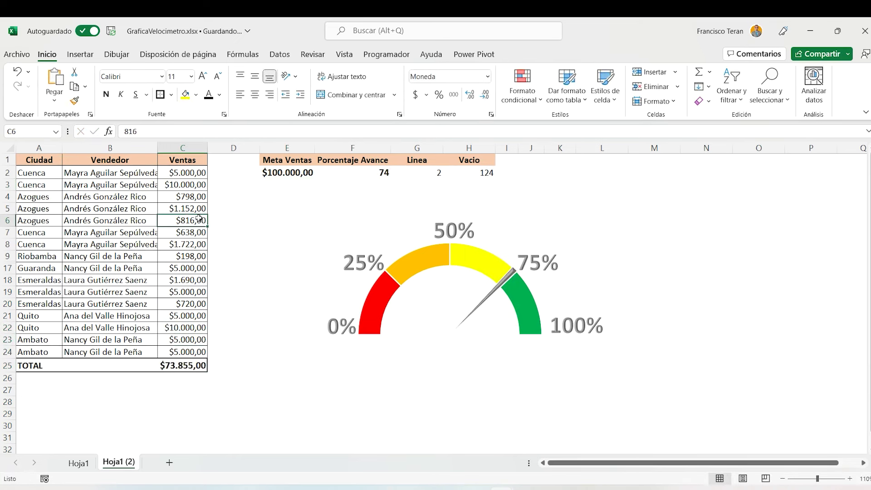
type("10000")
key("Return")
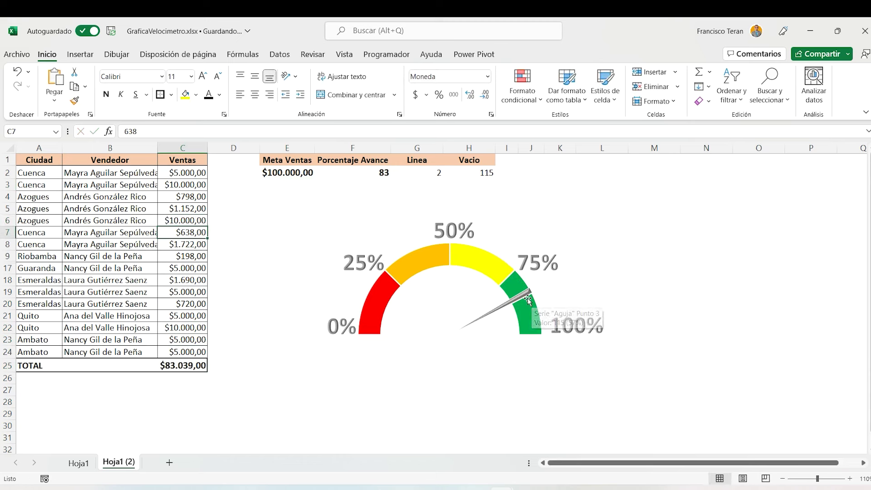
mouse_move(531, 350)
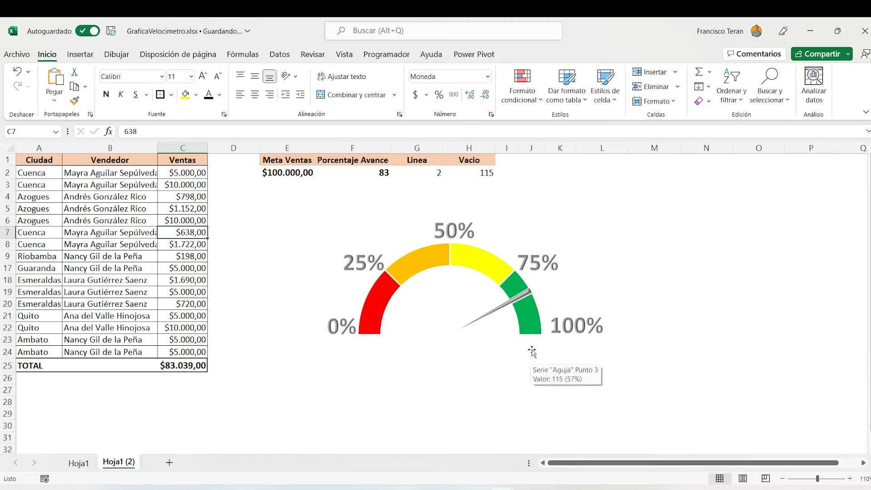
left_click(532, 335)
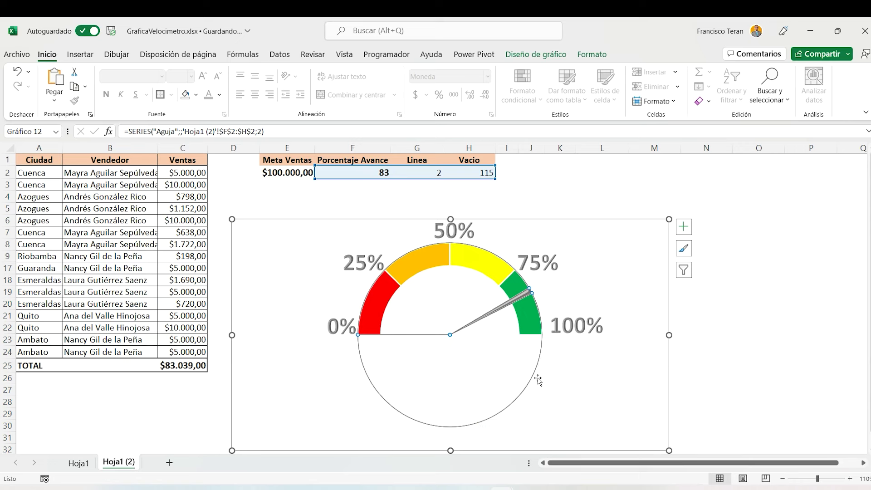
left_click(720, 161)
left_click_drag(653, 161, 813, 188)
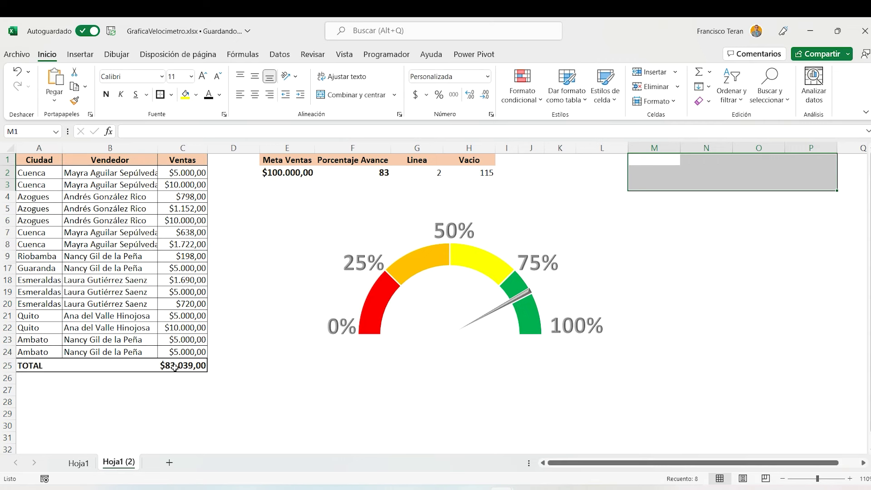
left_click(285, 175)
type("60000")
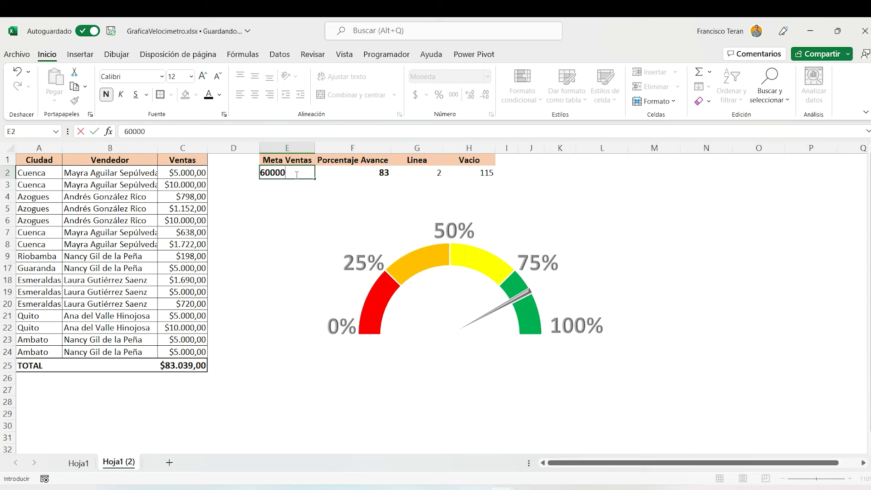
key("Return")
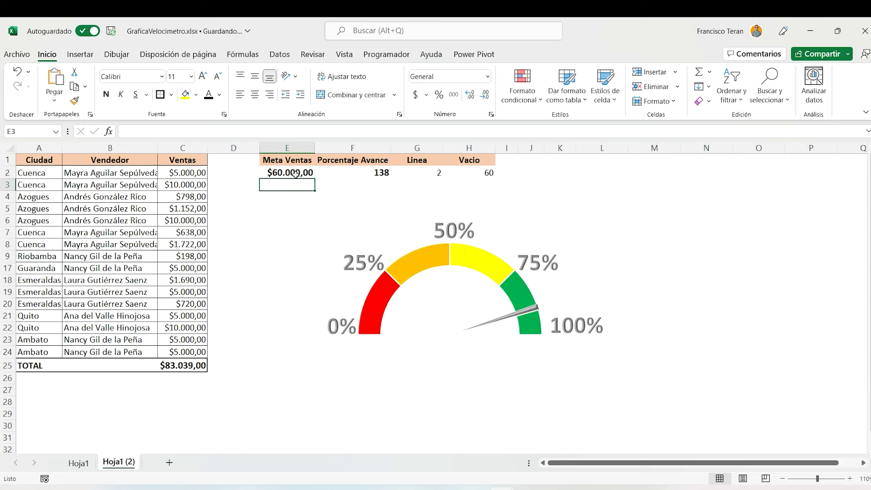